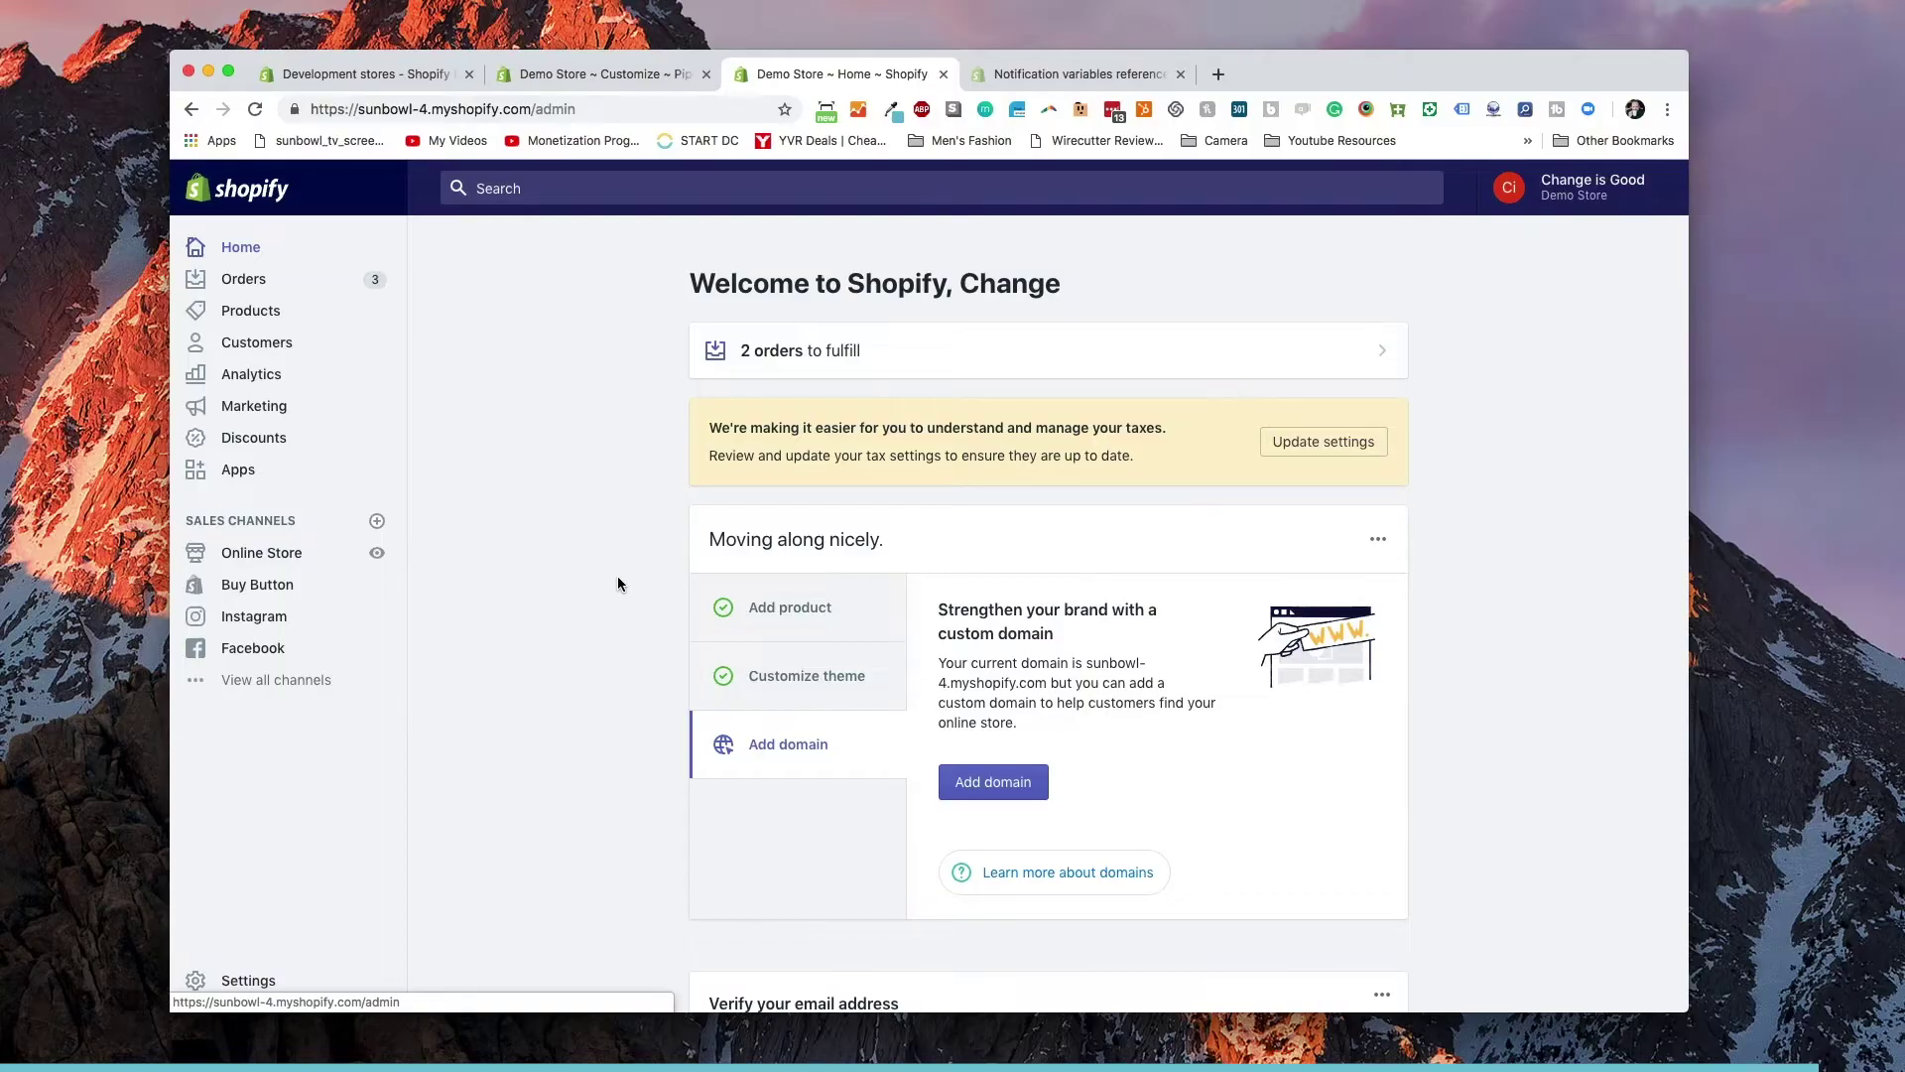
- Go to the store's Notifications settings, listing Order confirmation through Abandoned checkout
left_click(242, 980)
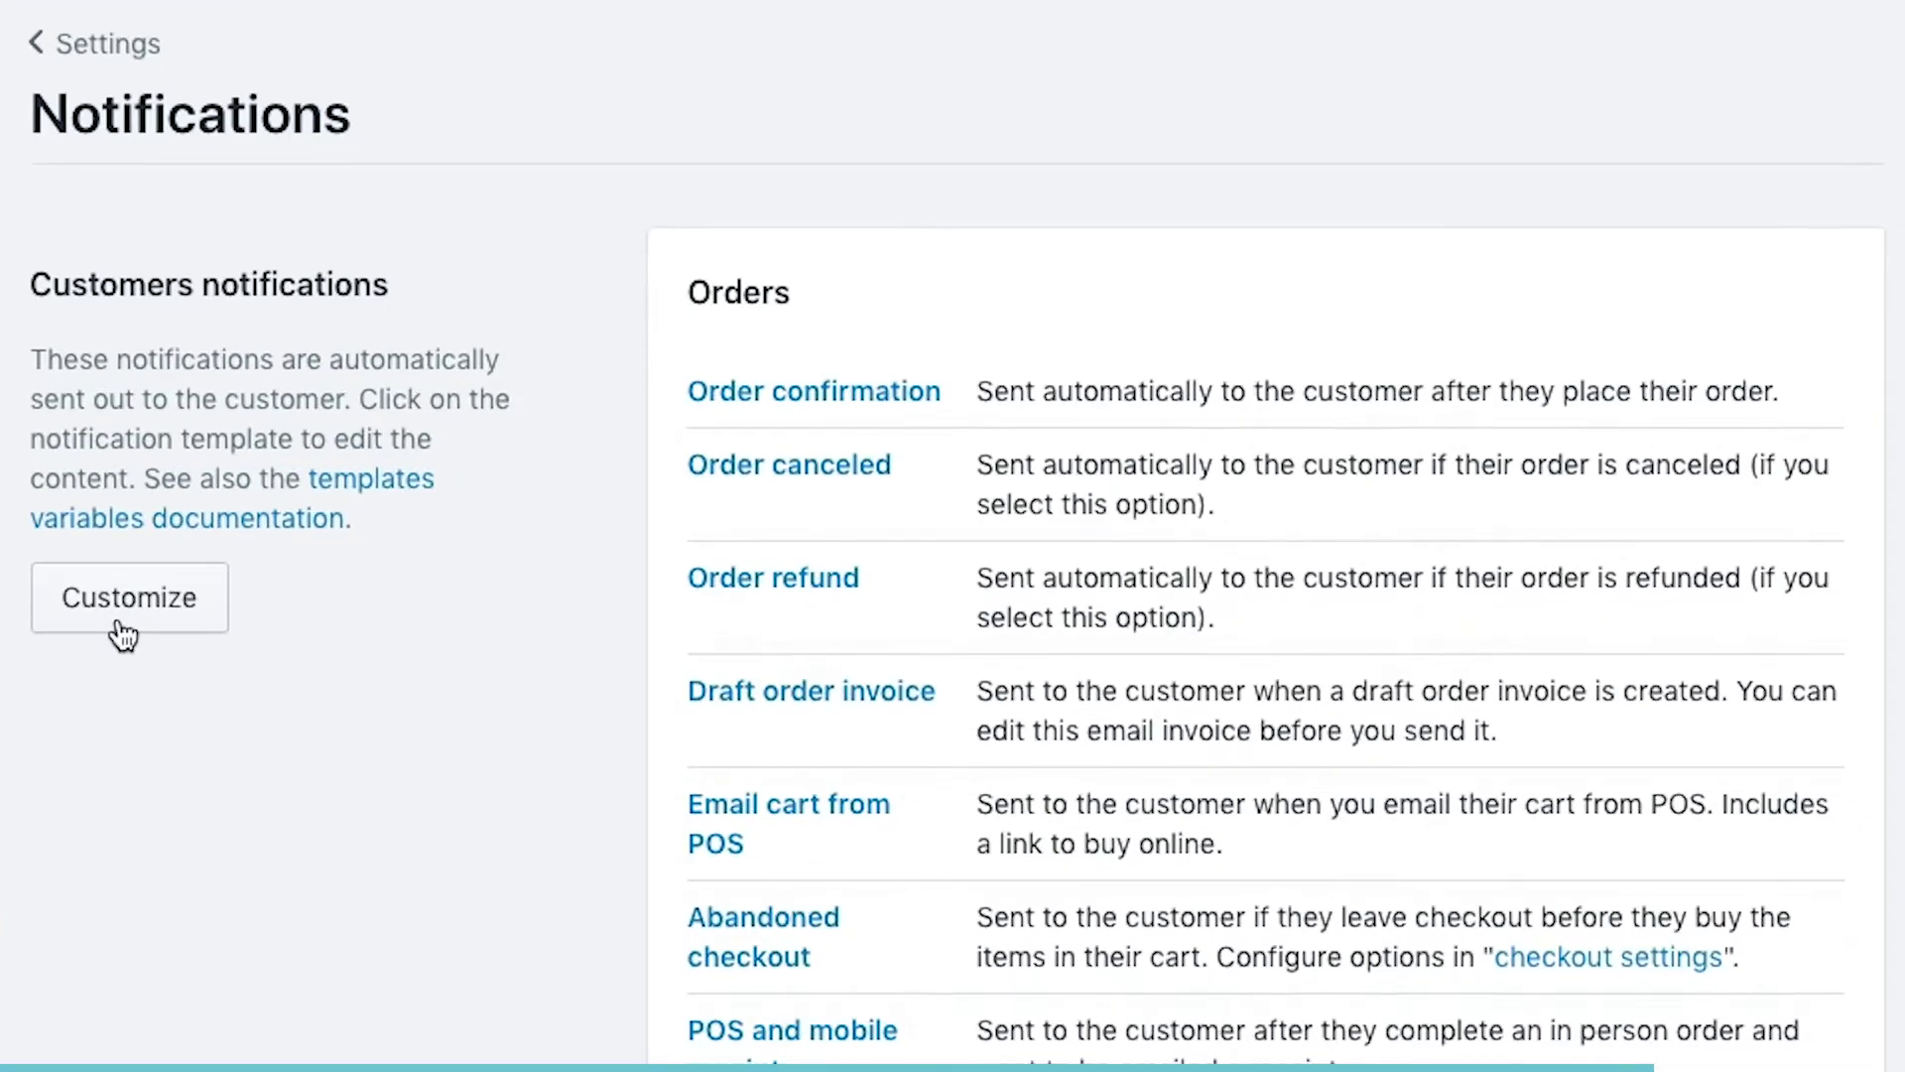
- Widen the email template logo to 200 pixels and save the templates
left_click(123, 633)
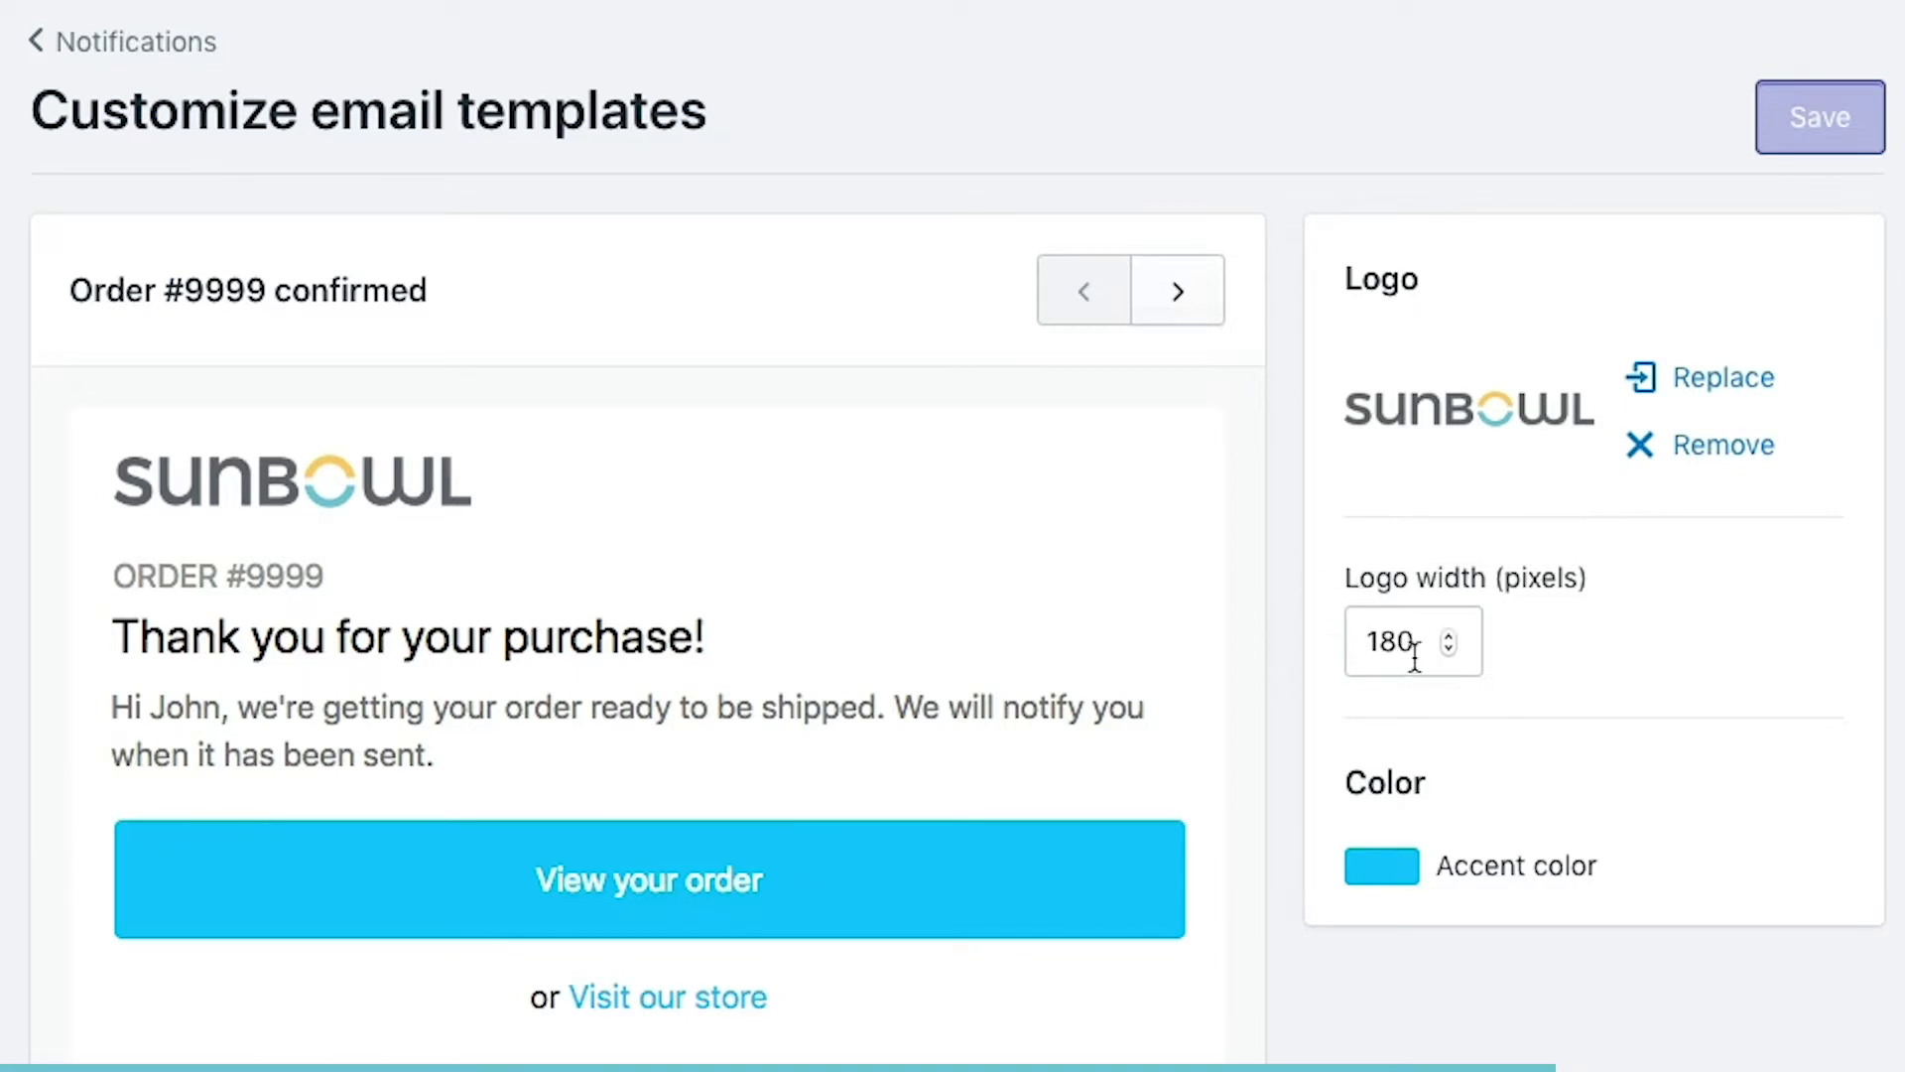
triple_click(1451, 643)
double_click(1451, 639)
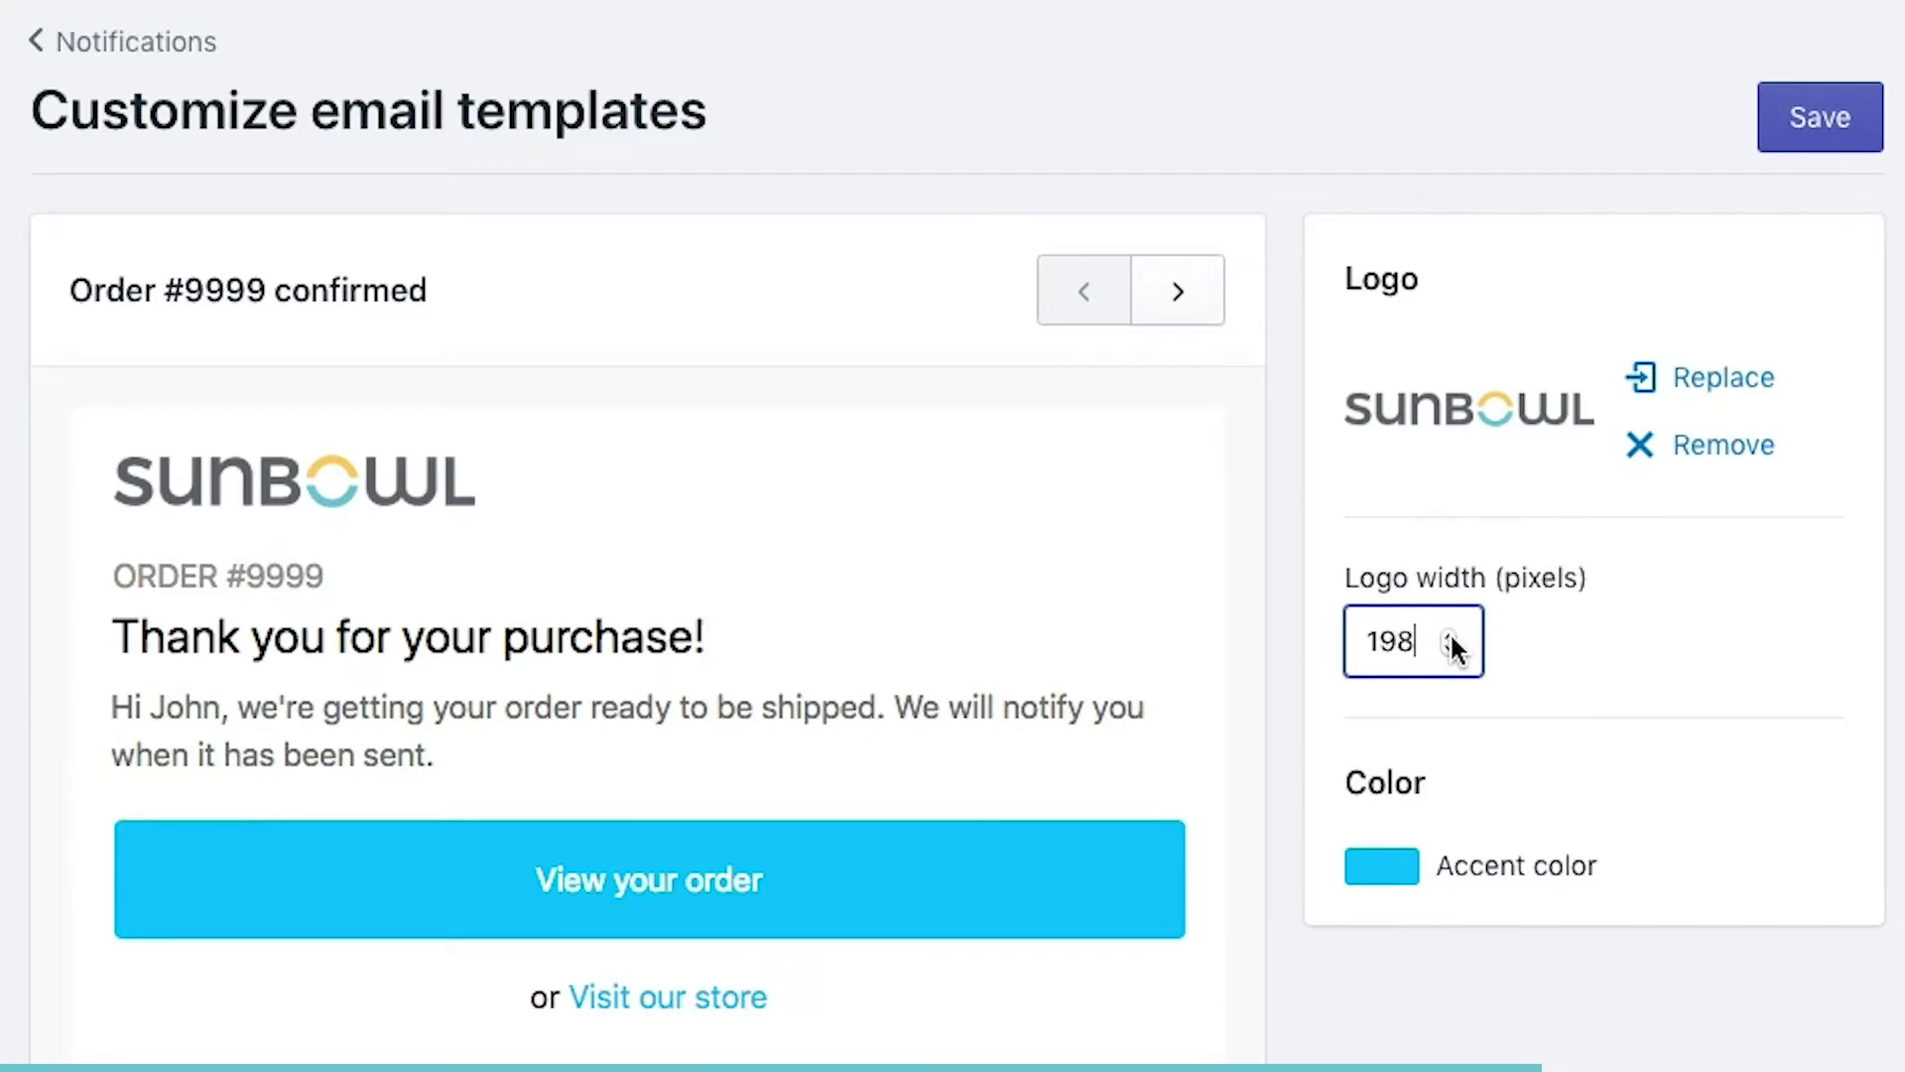
left_click(1452, 641)
left_click(1639, 635)
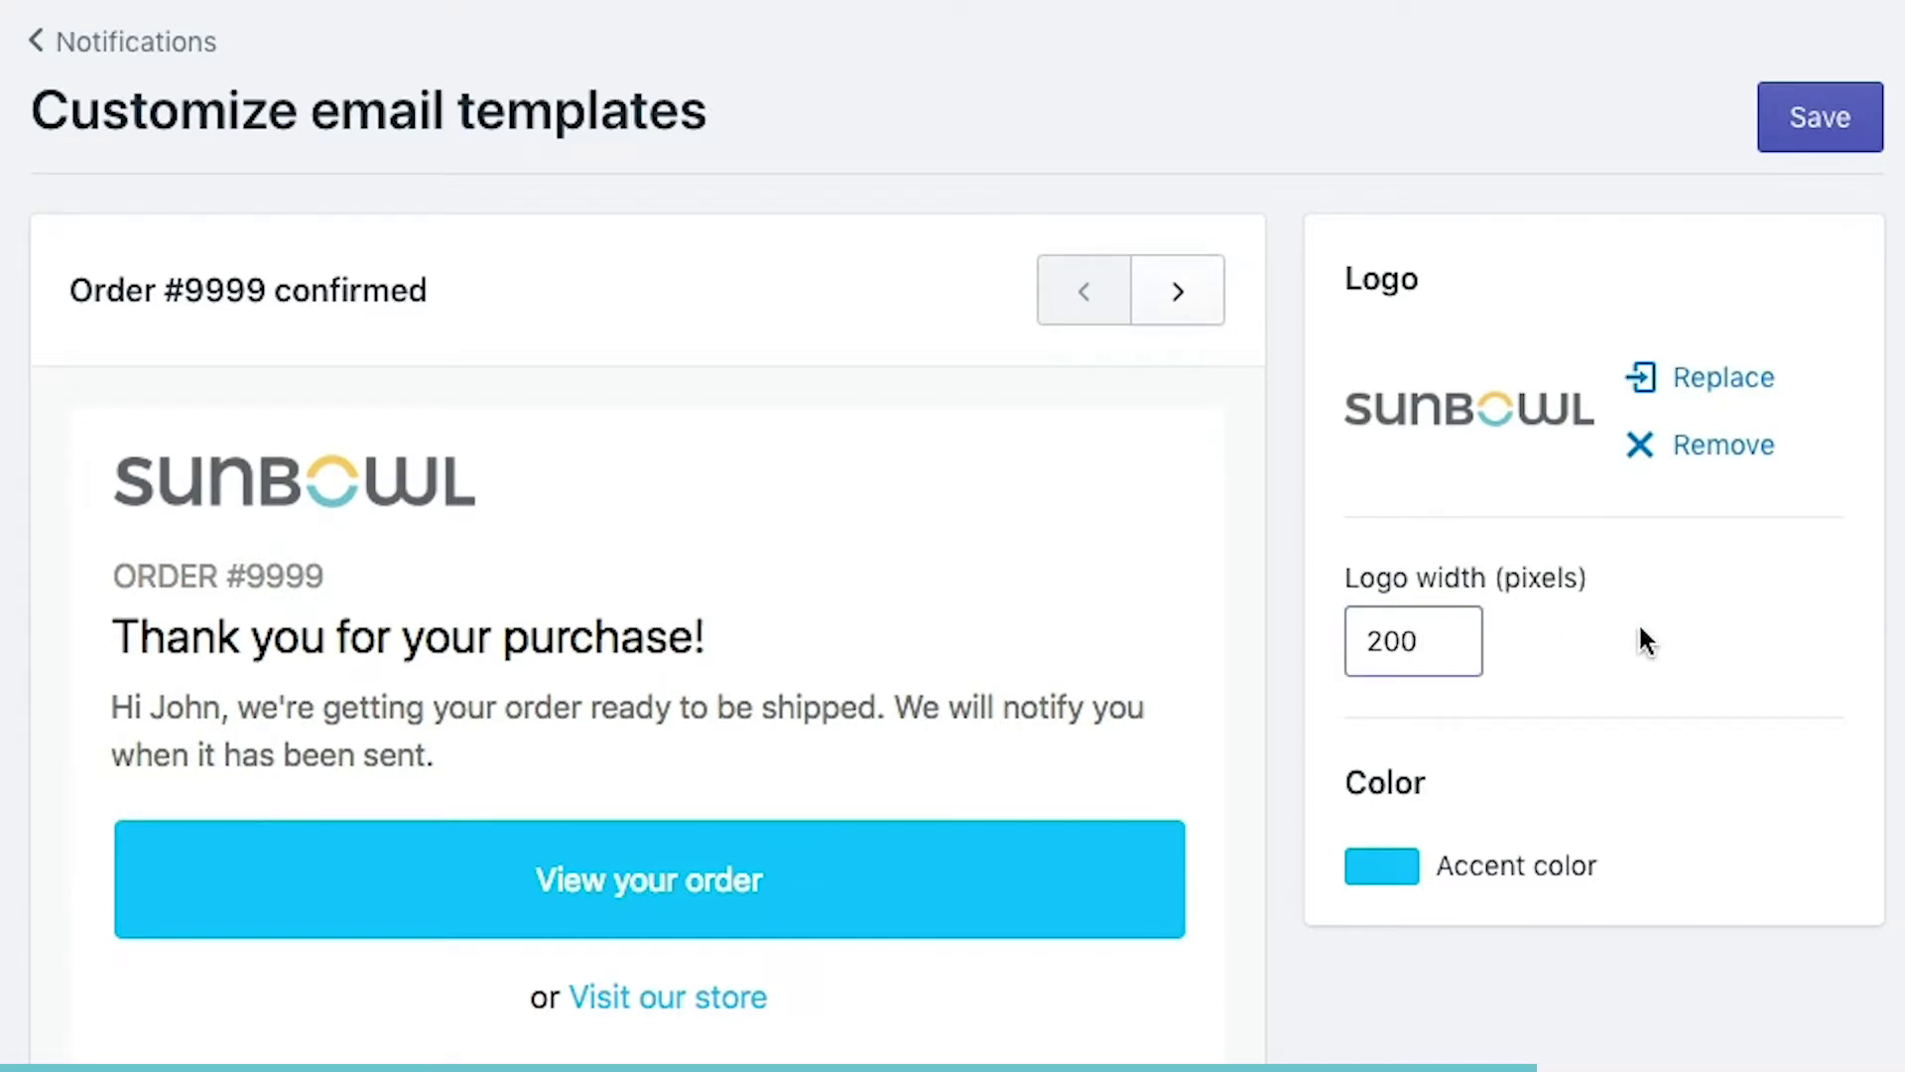
left_click(1851, 145)
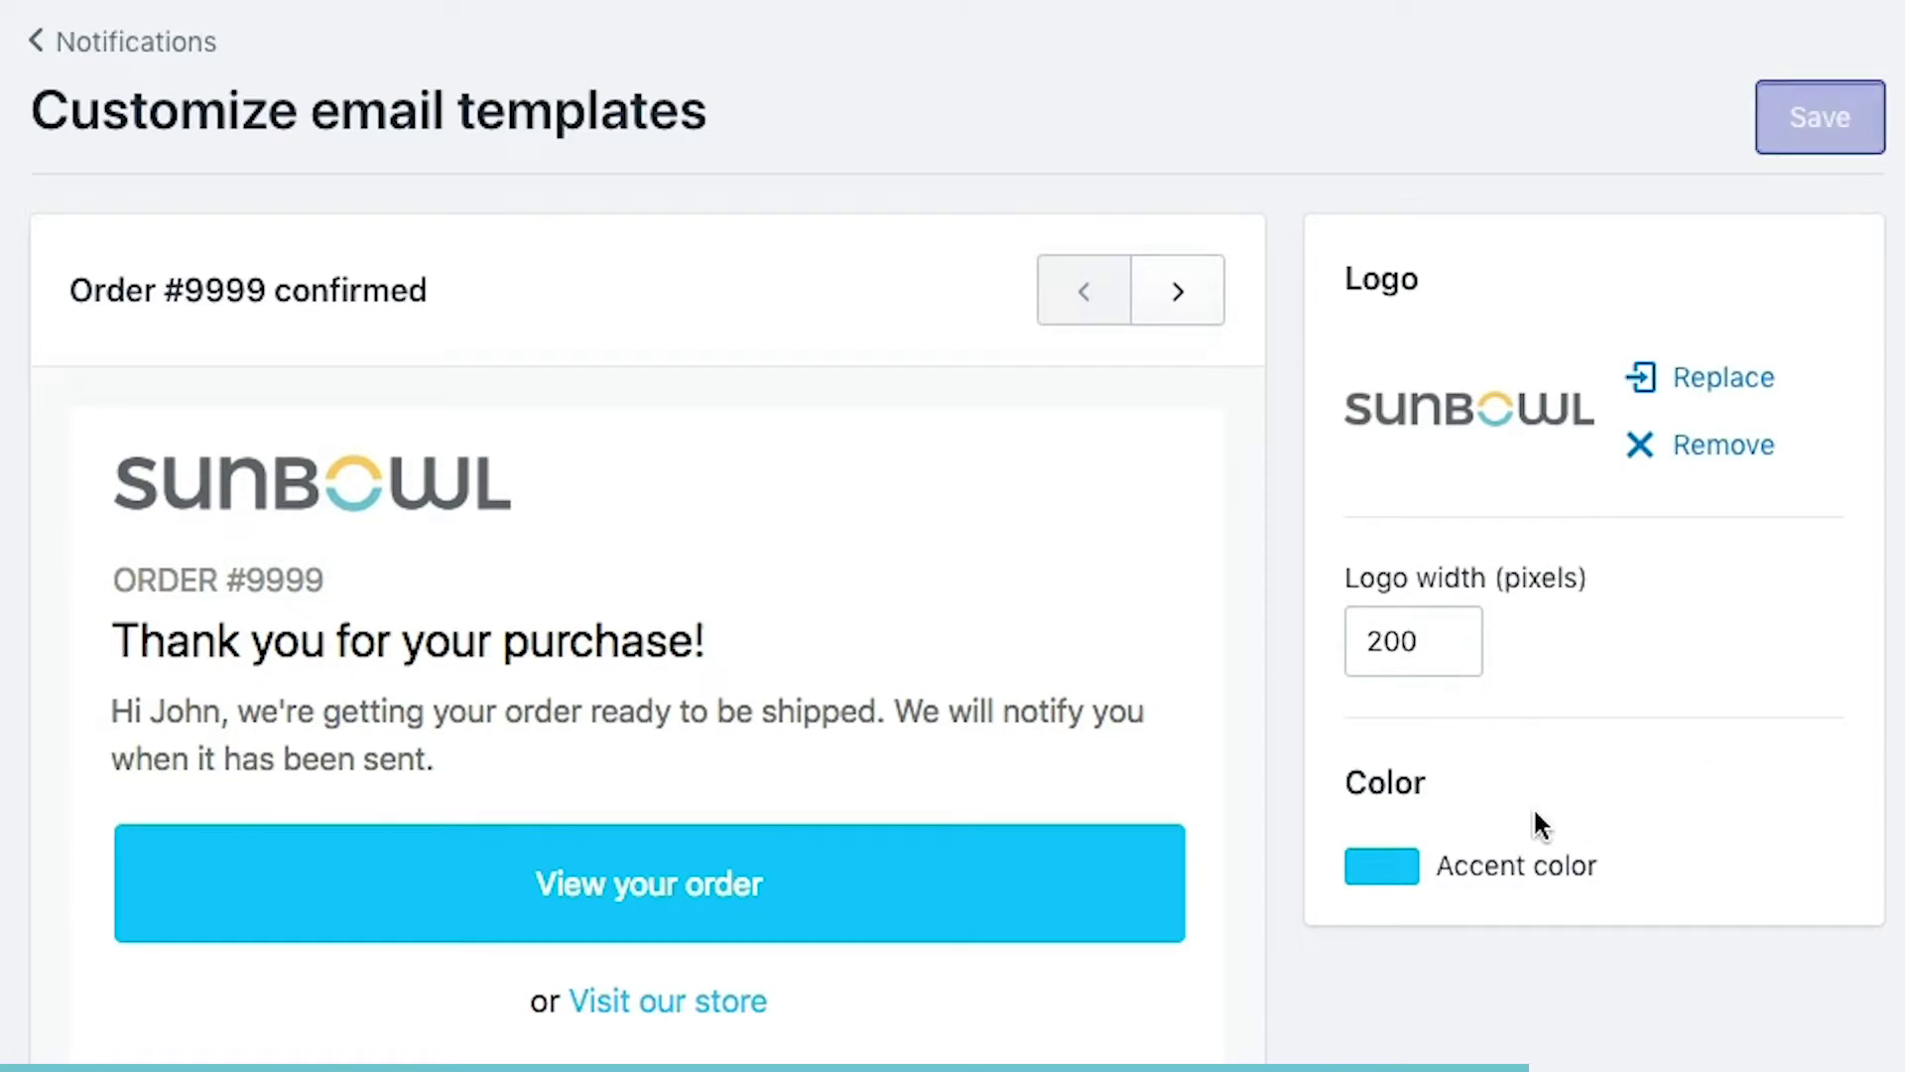
- Change the email accent colour to a muted teal (#65bcd2) and save it
left_click(1409, 868)
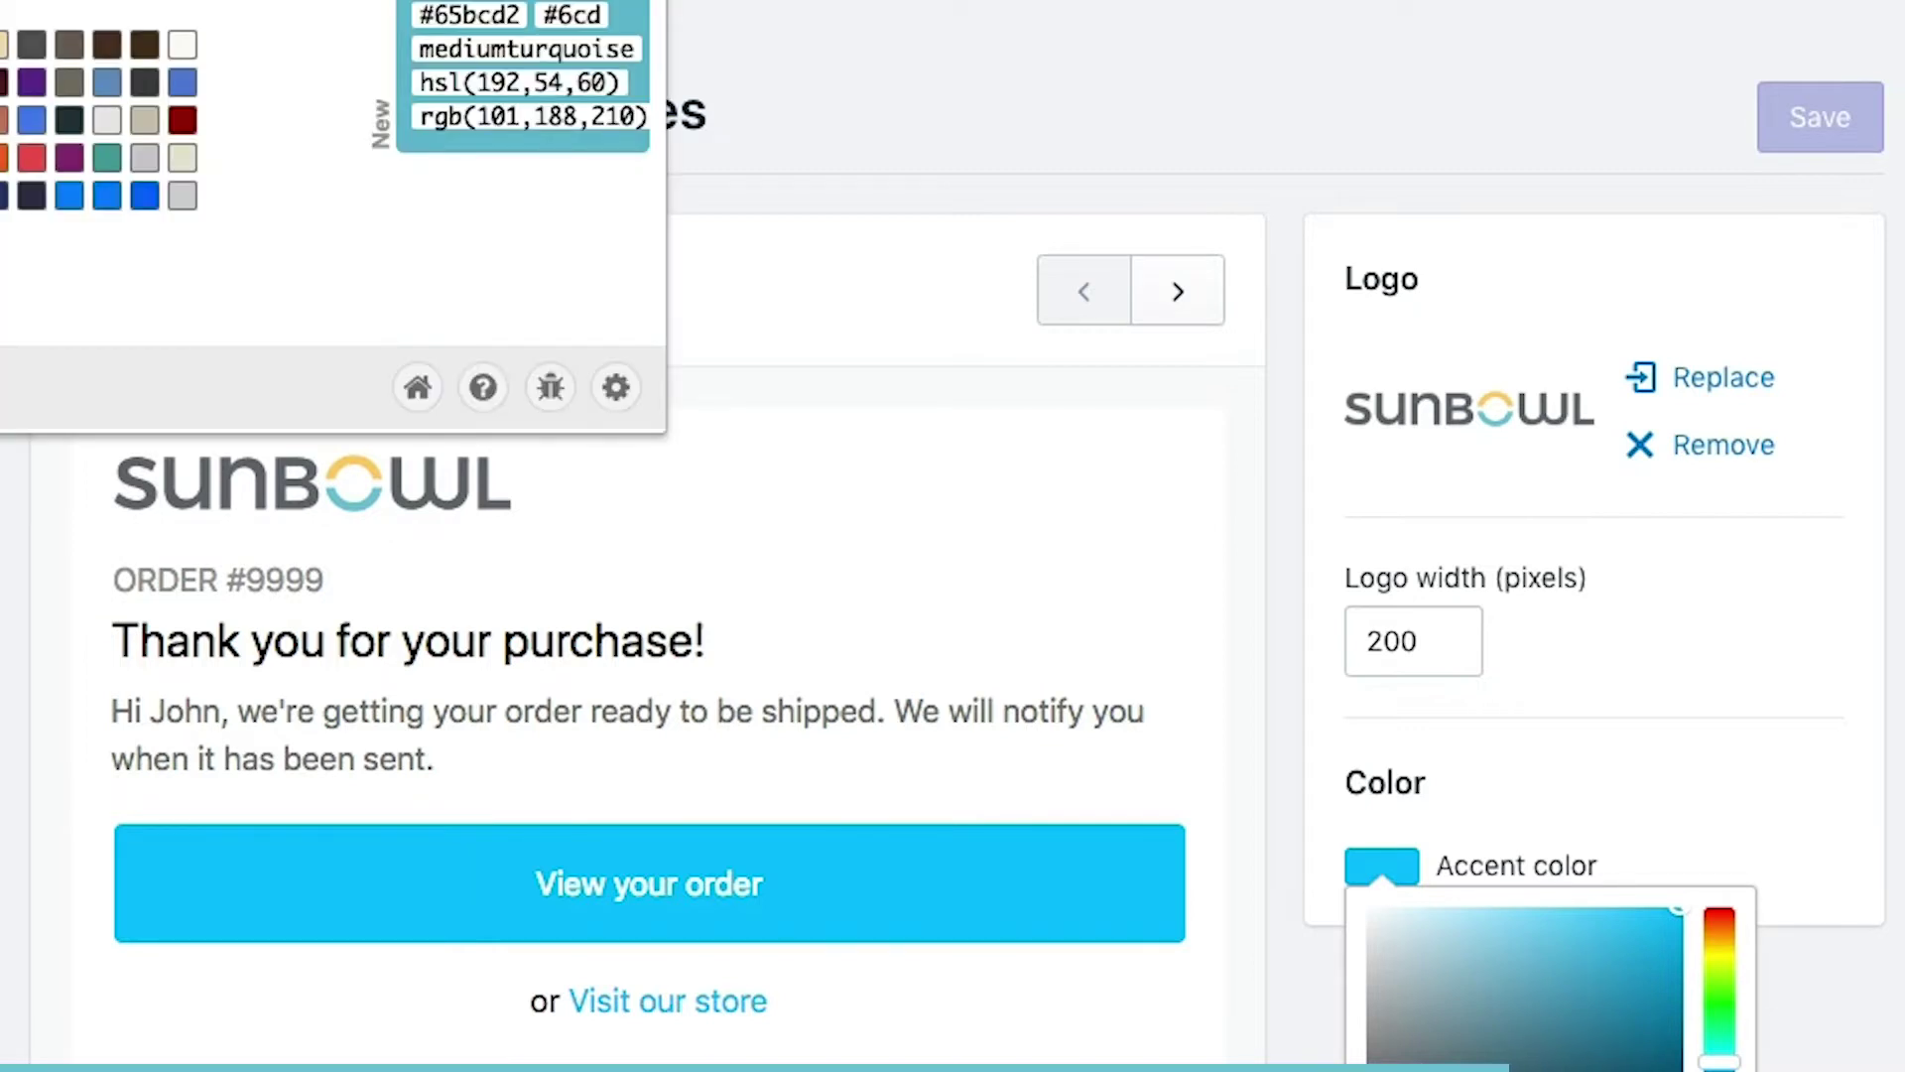
key("Escape")
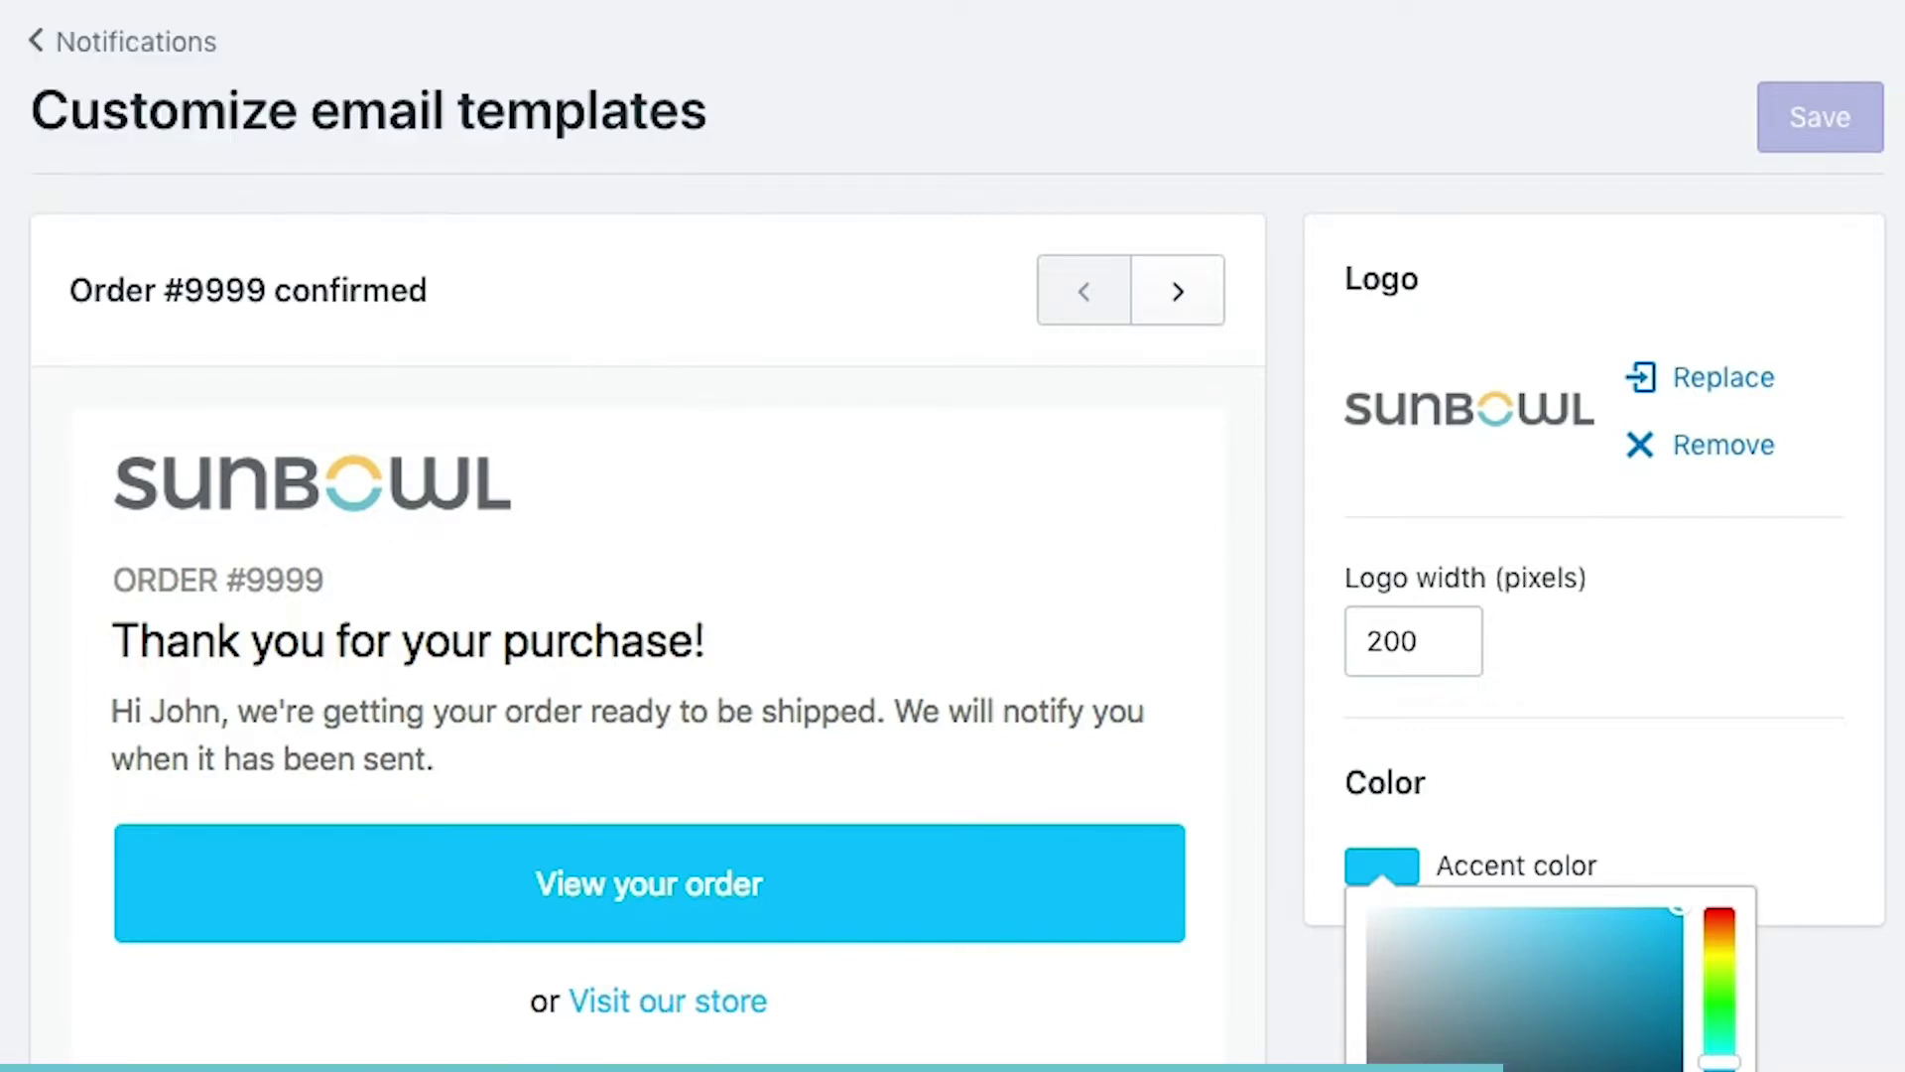
left_click(1526, 954)
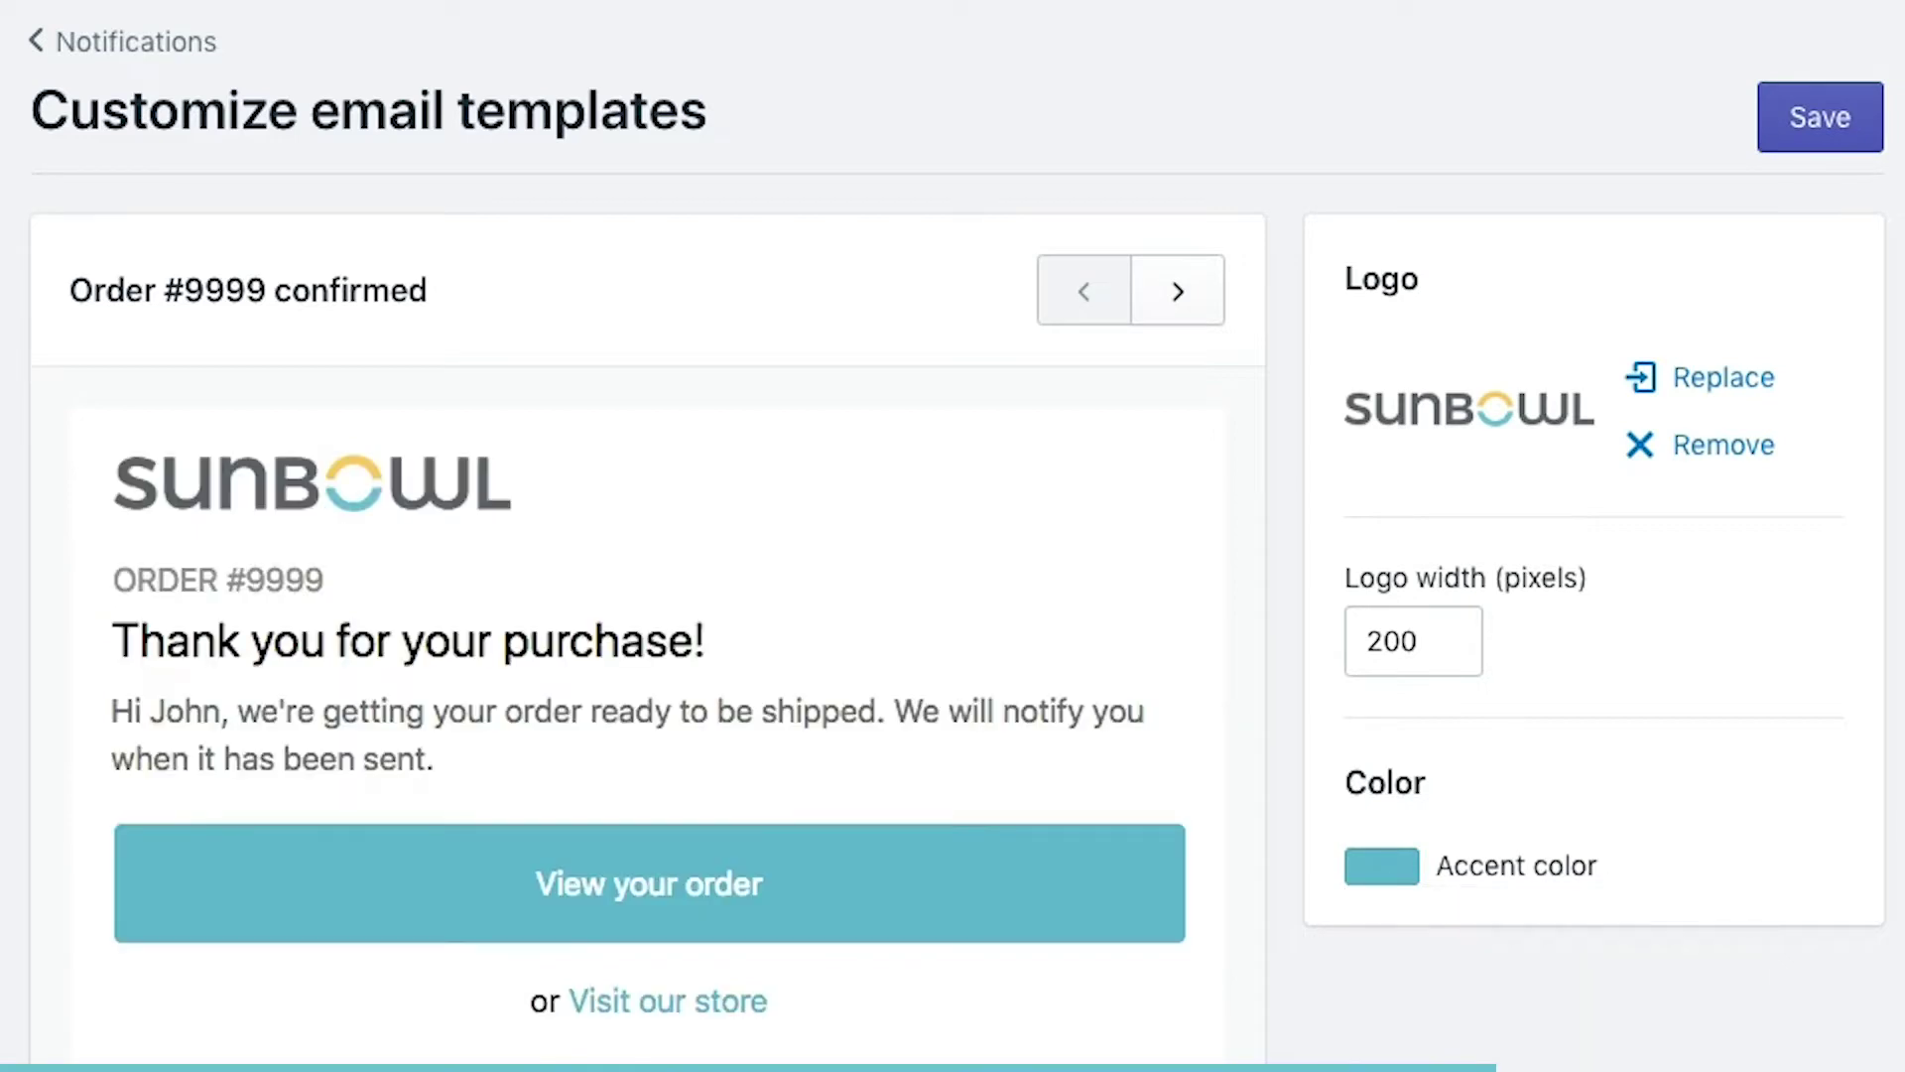
left_click(1830, 127)
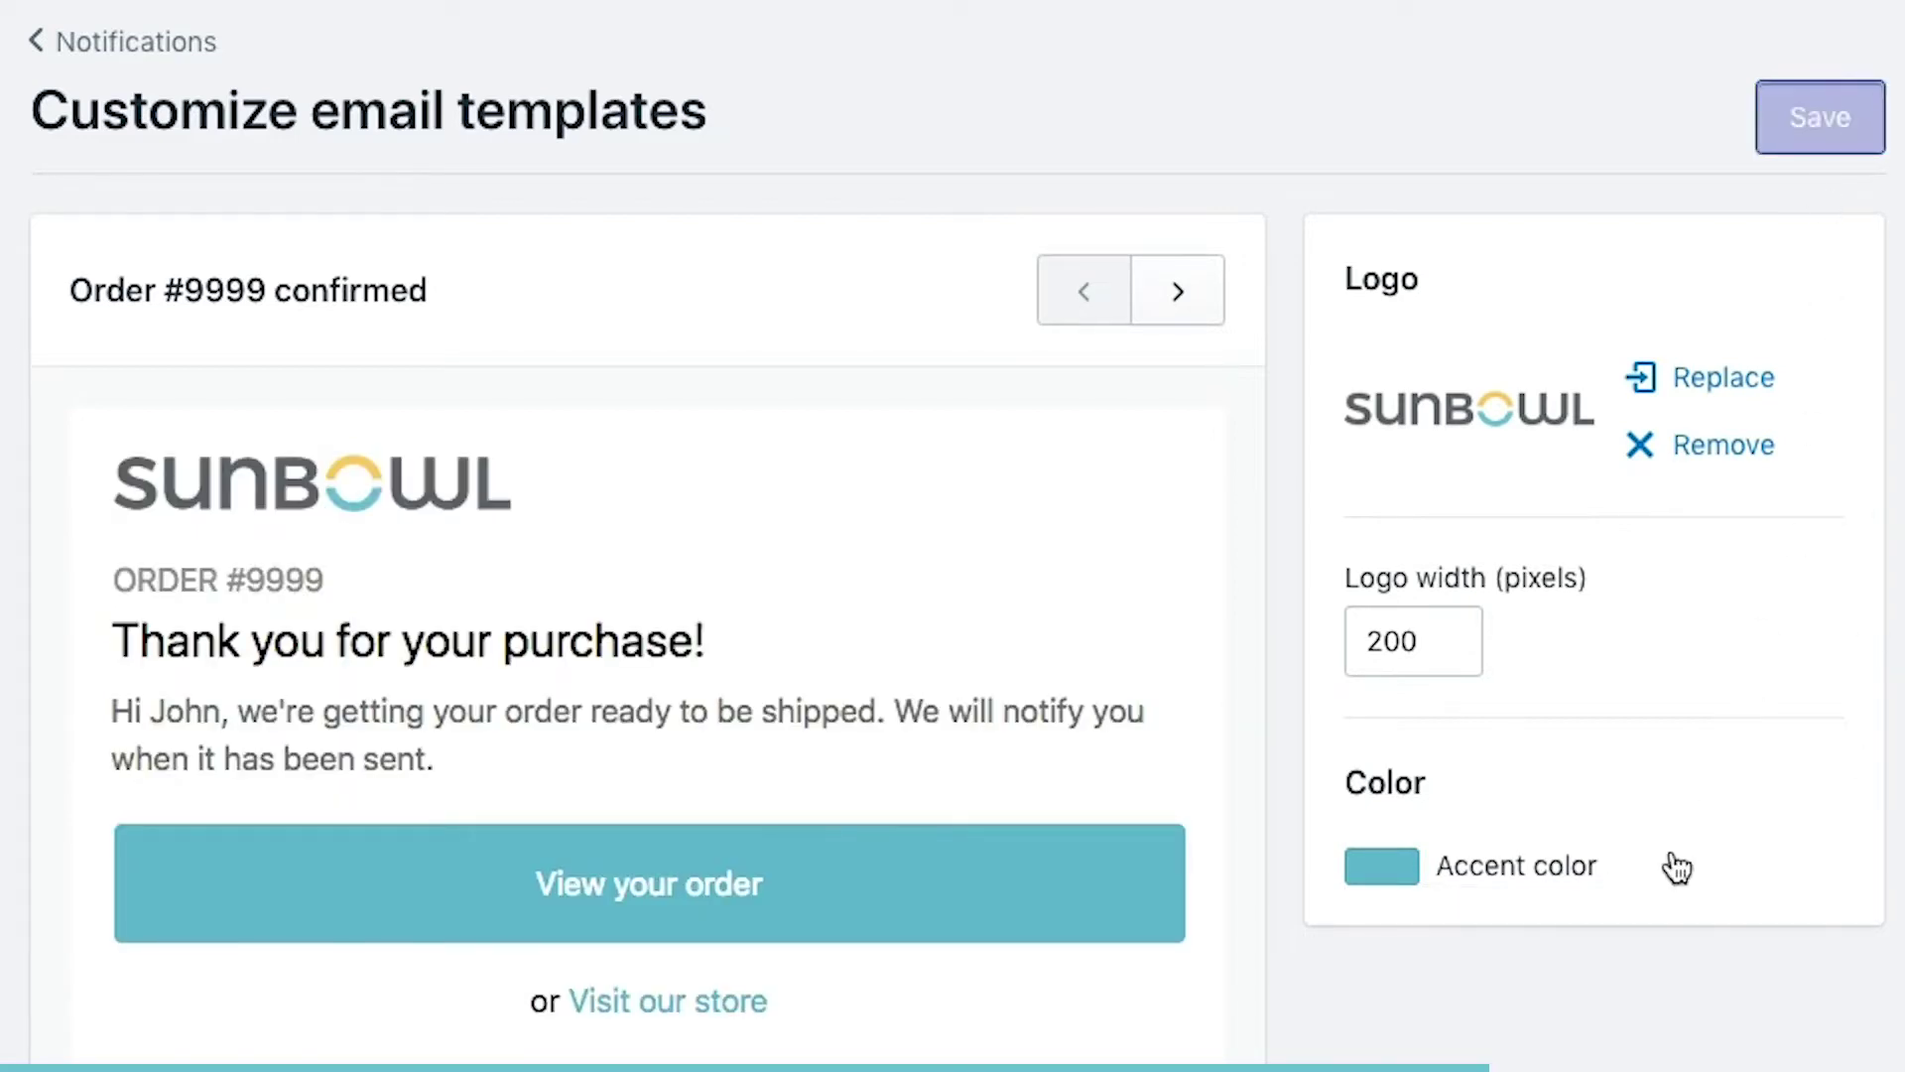
scroll(1673, 864, "down", 10)
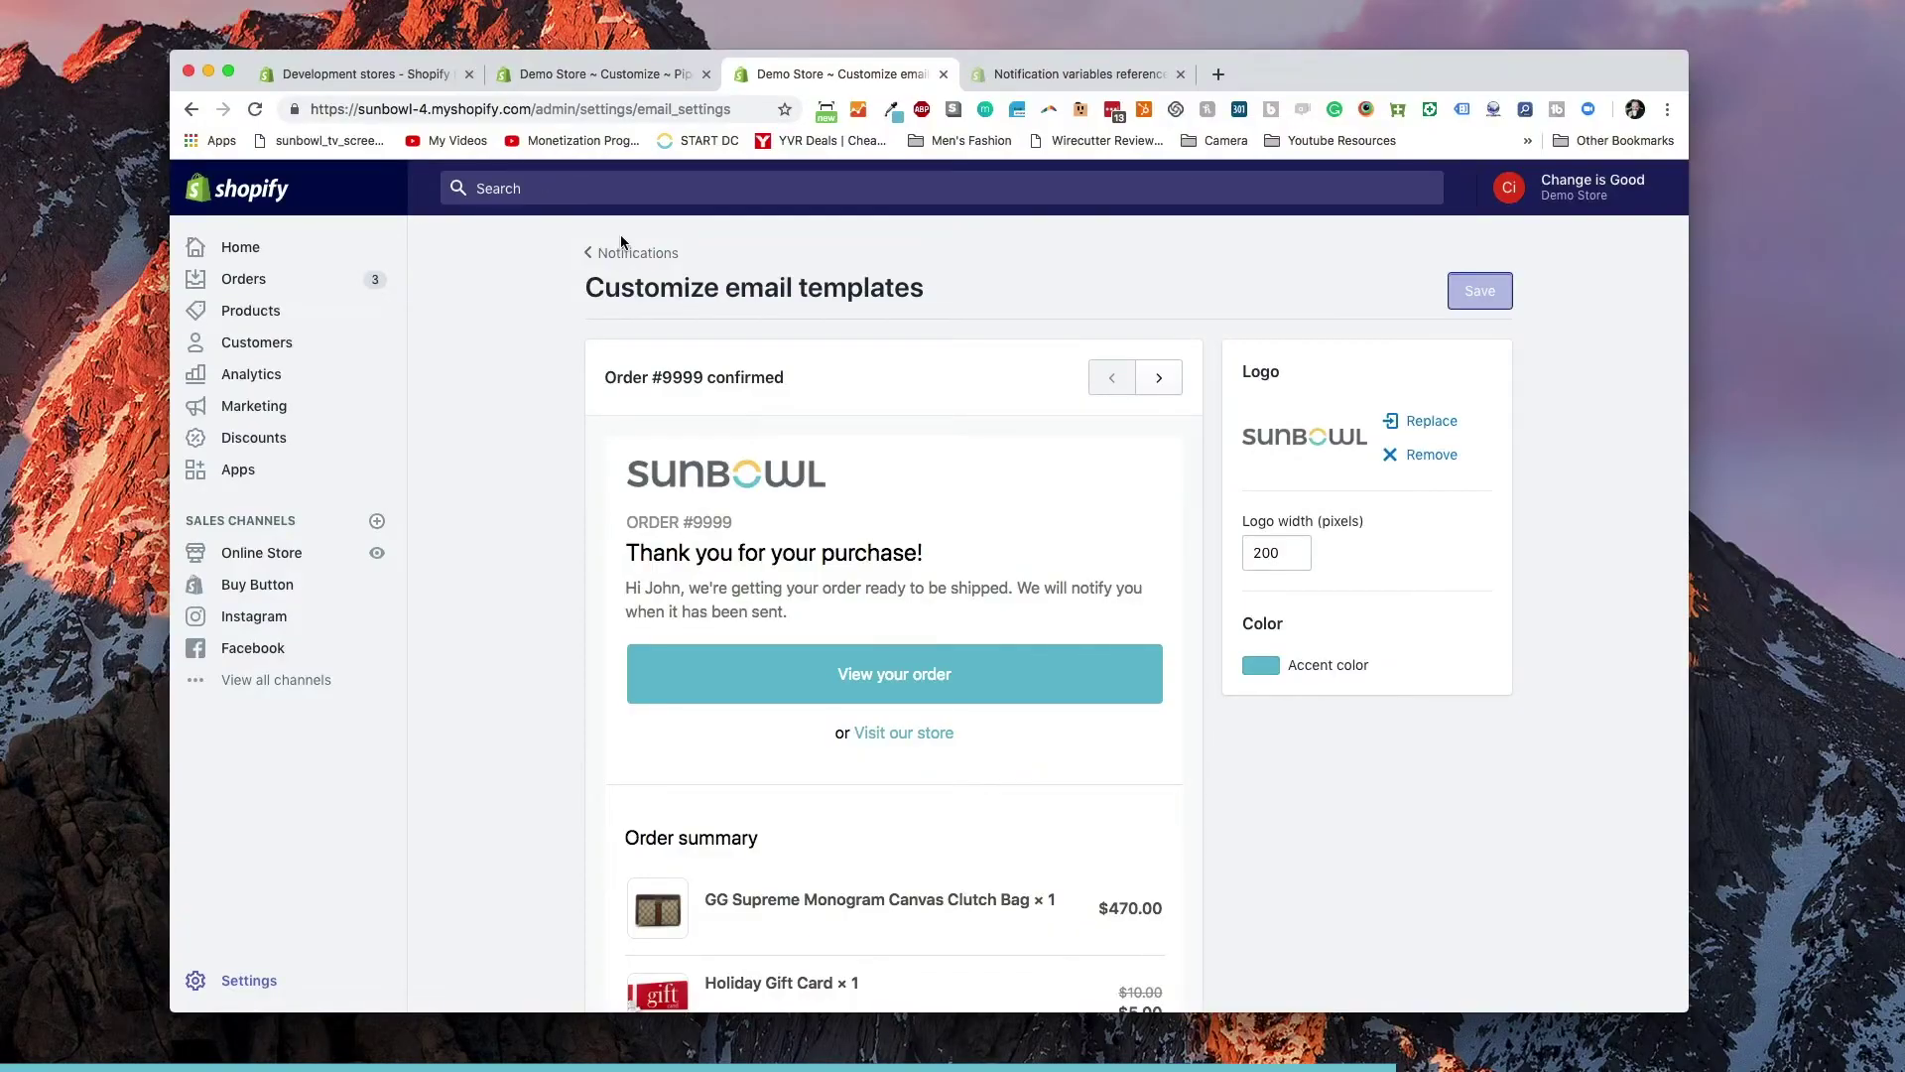
- Open the Order confirmation template from the Orders list and view its SMS message content
left_click(625, 252)
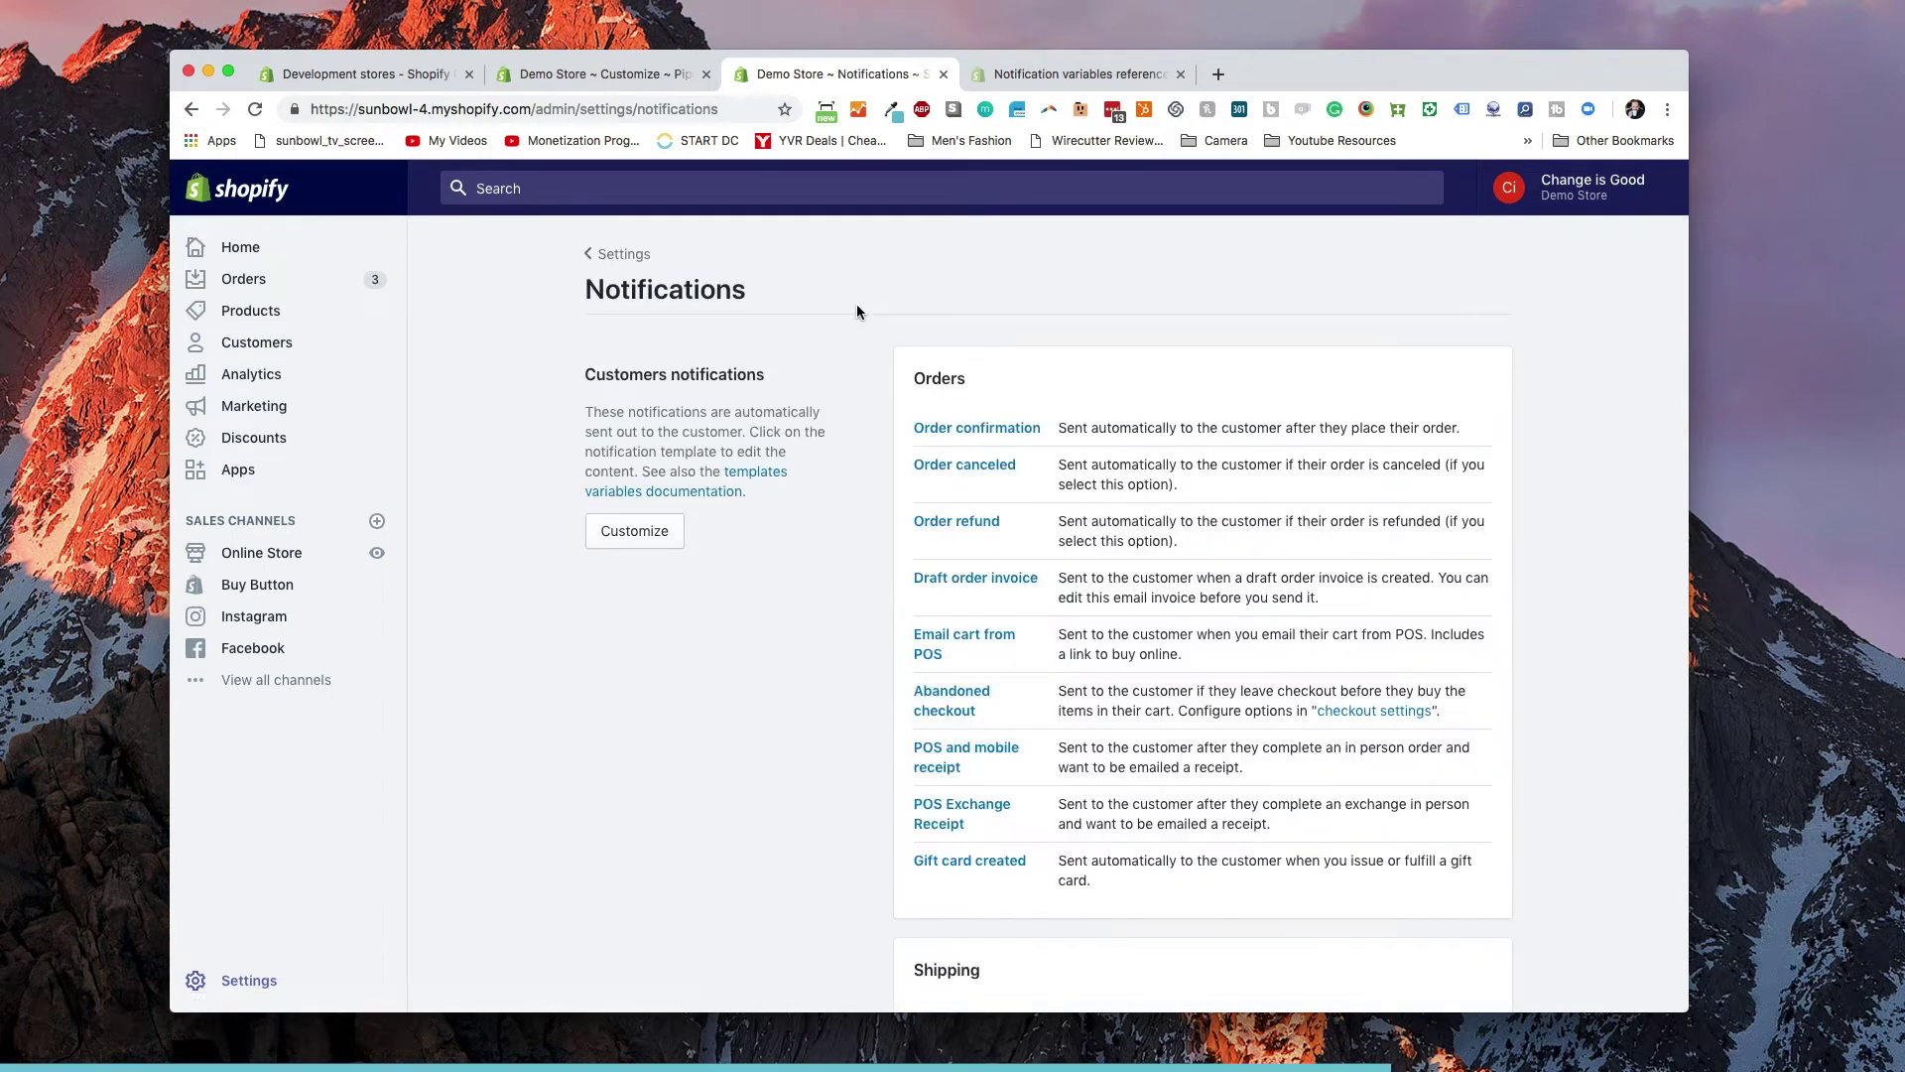
scroll(1121, 573, "down", 10)
scroll(1121, 575, "up", 10)
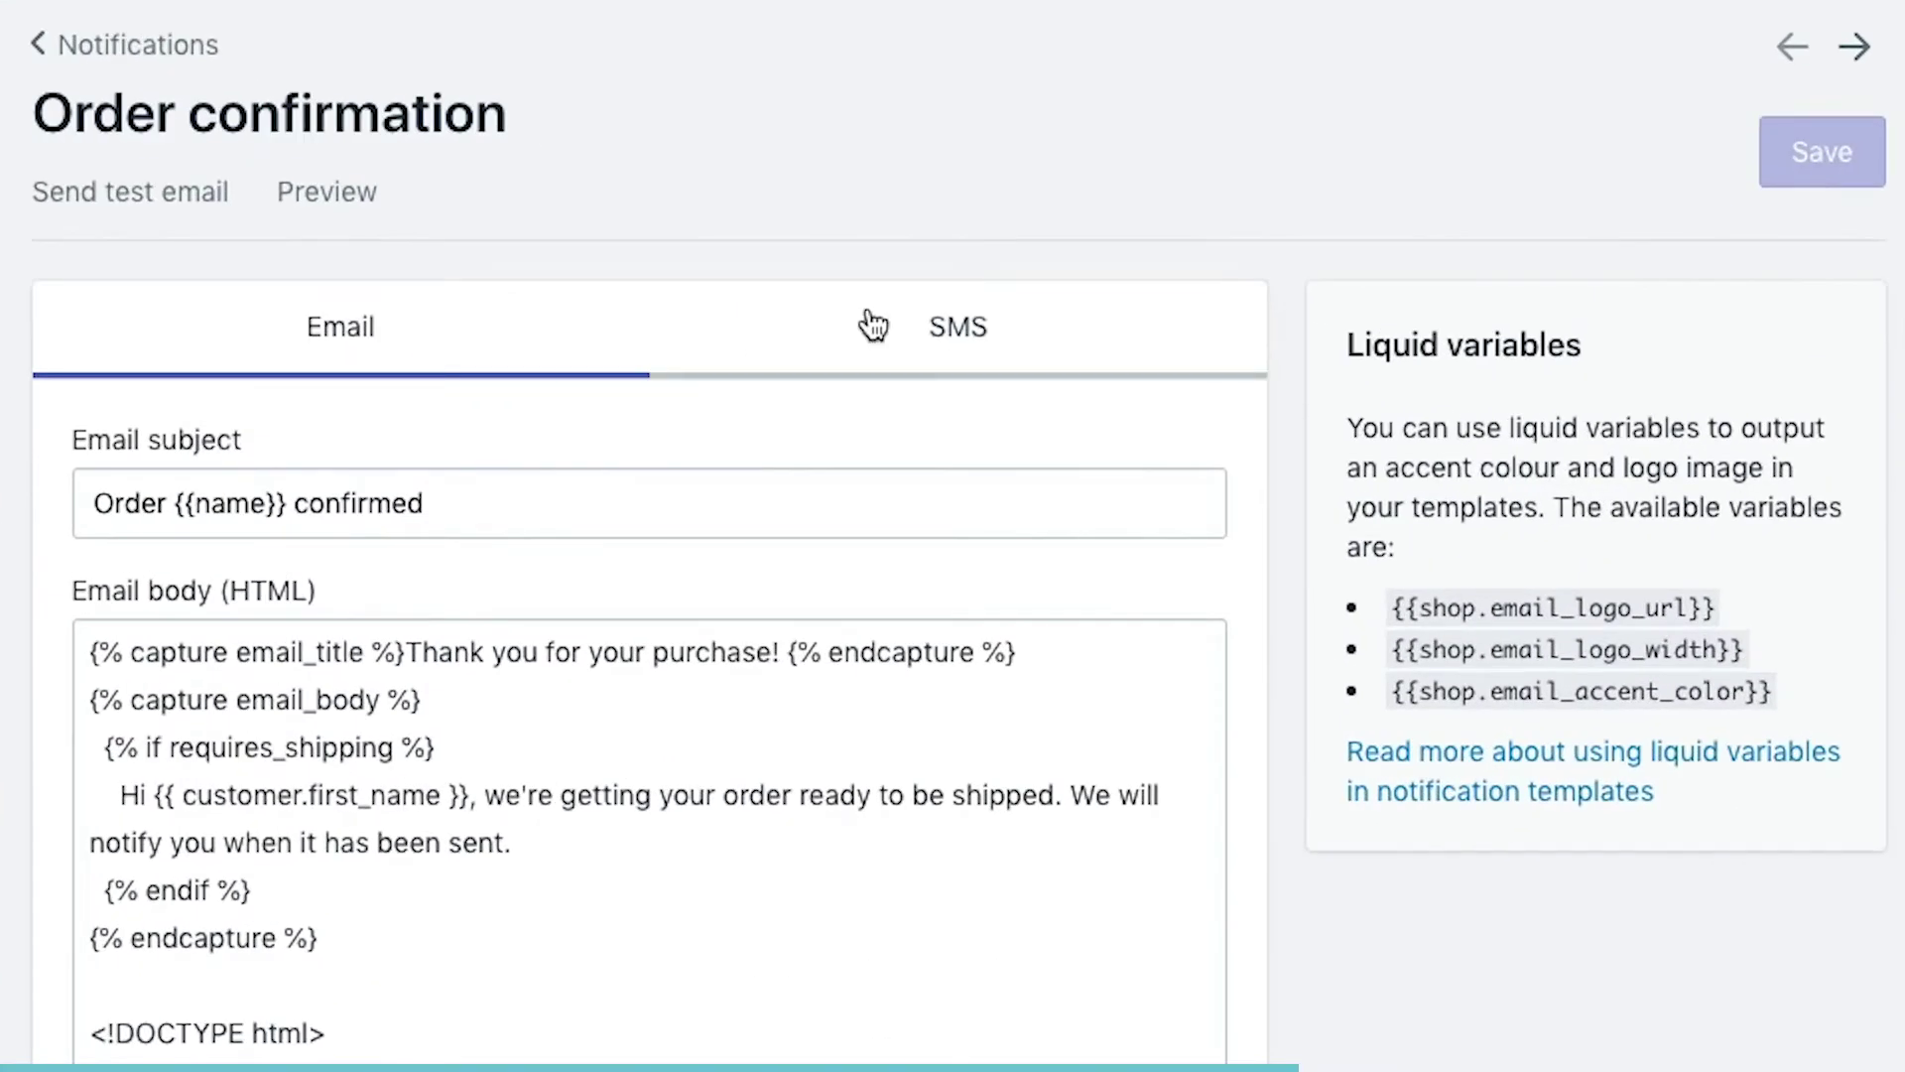
left_click(869, 319)
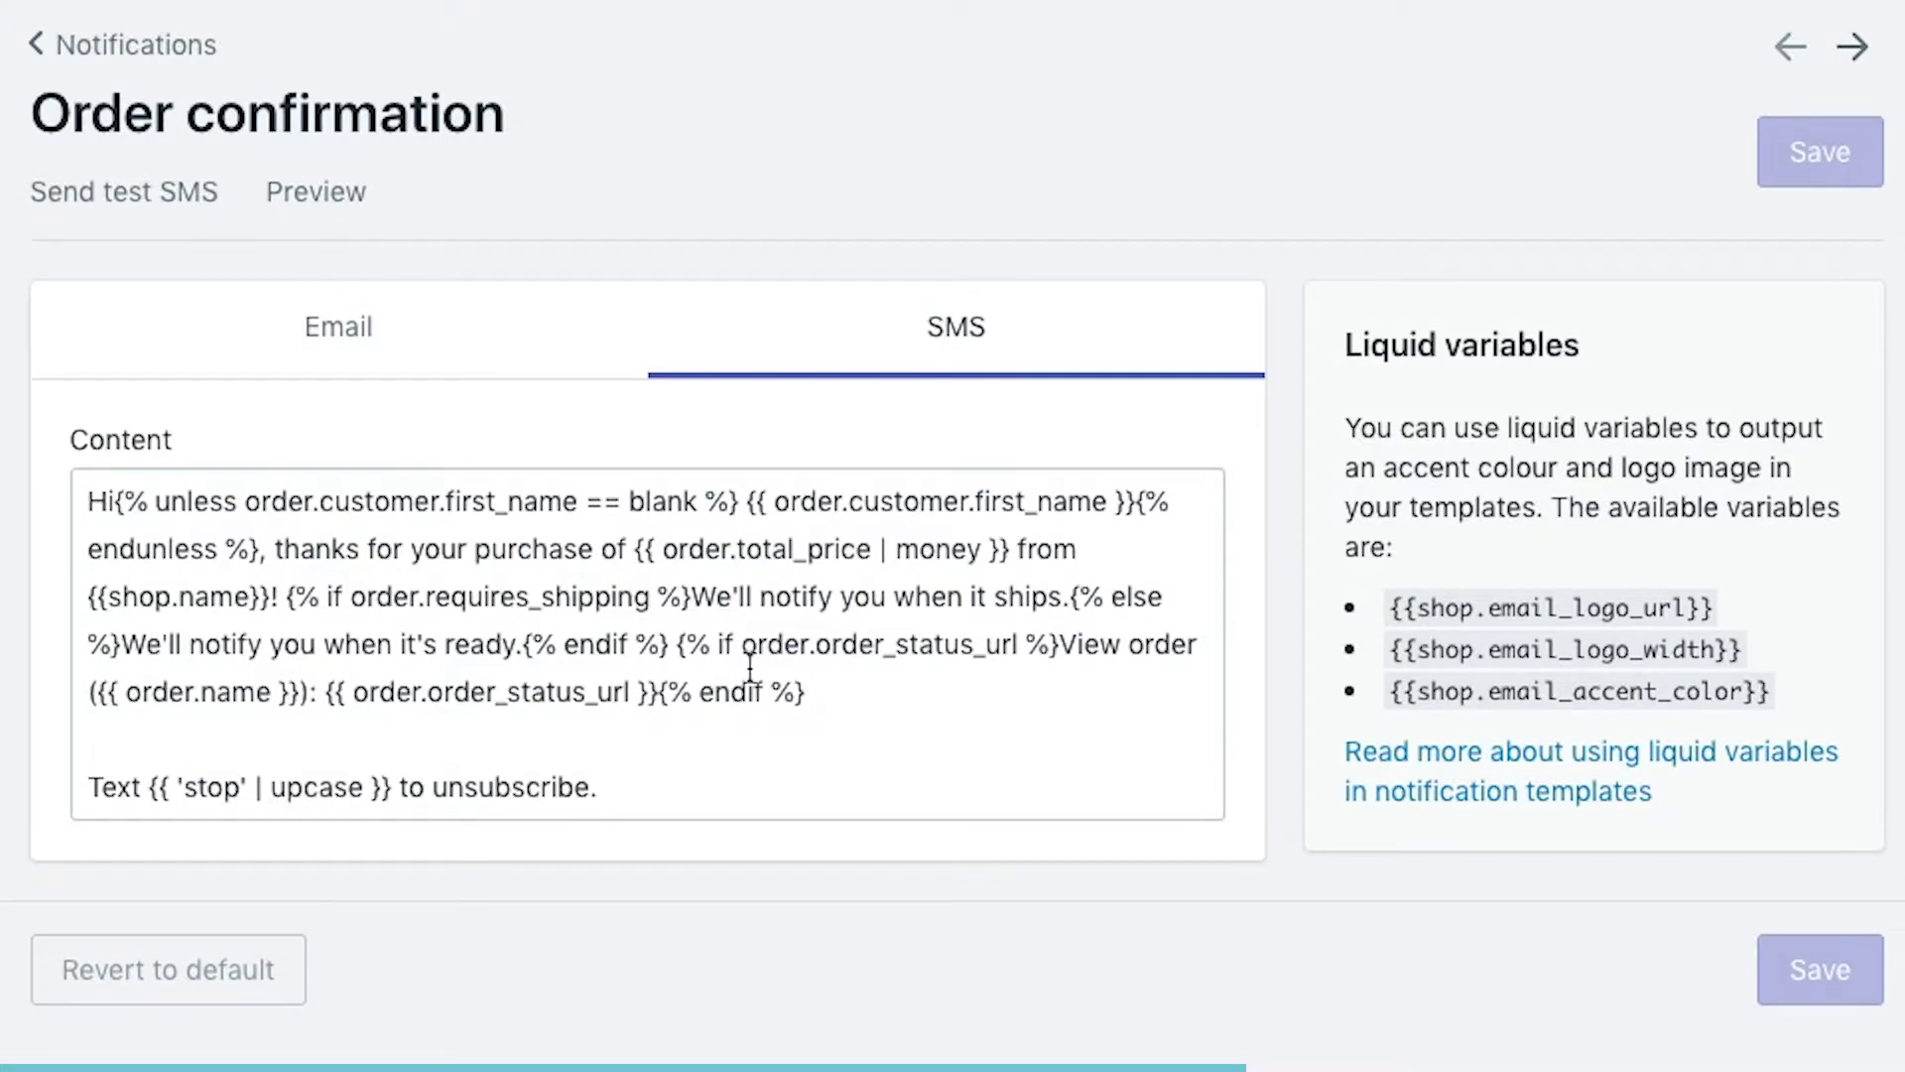
left_click(126, 503)
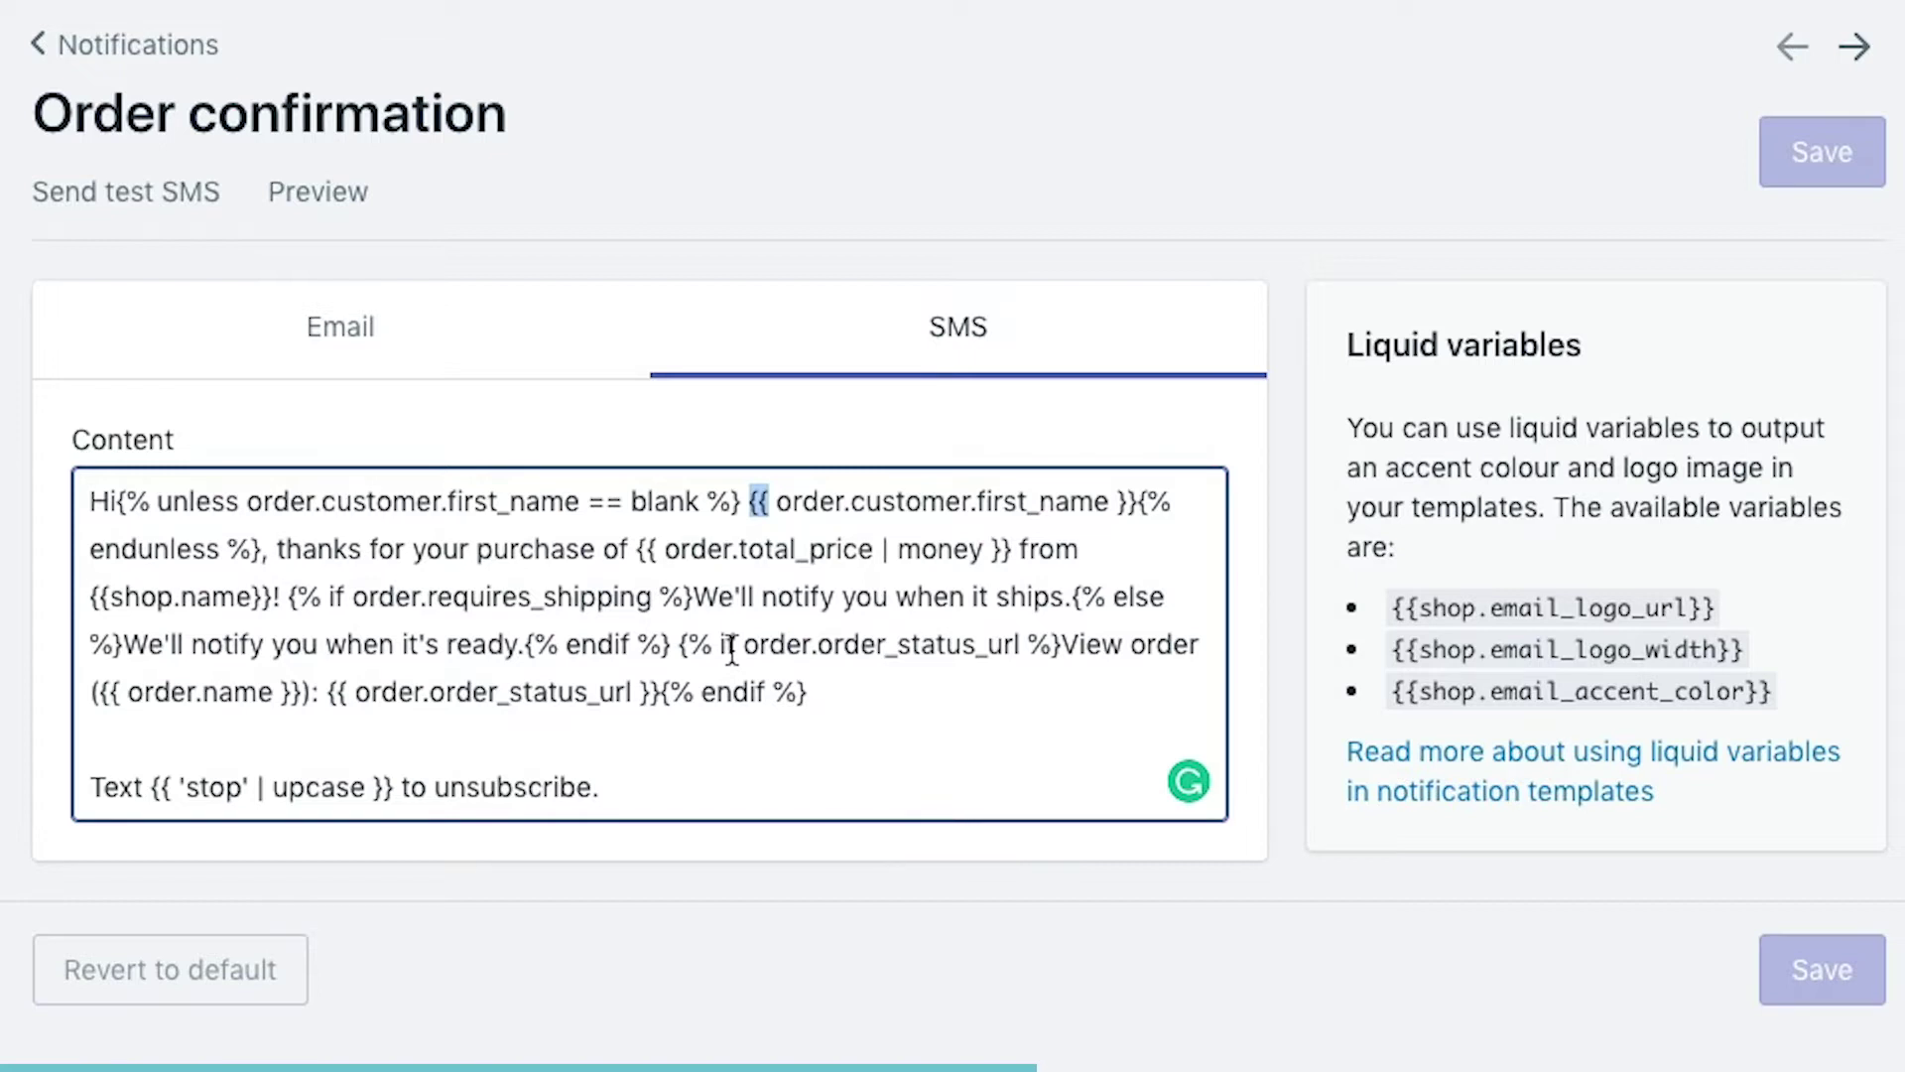
left_click(89, 501)
left_click_drag(89, 501, 263, 551)
left_click(875, 549)
left_click_drag(622, 501, 609, 501)
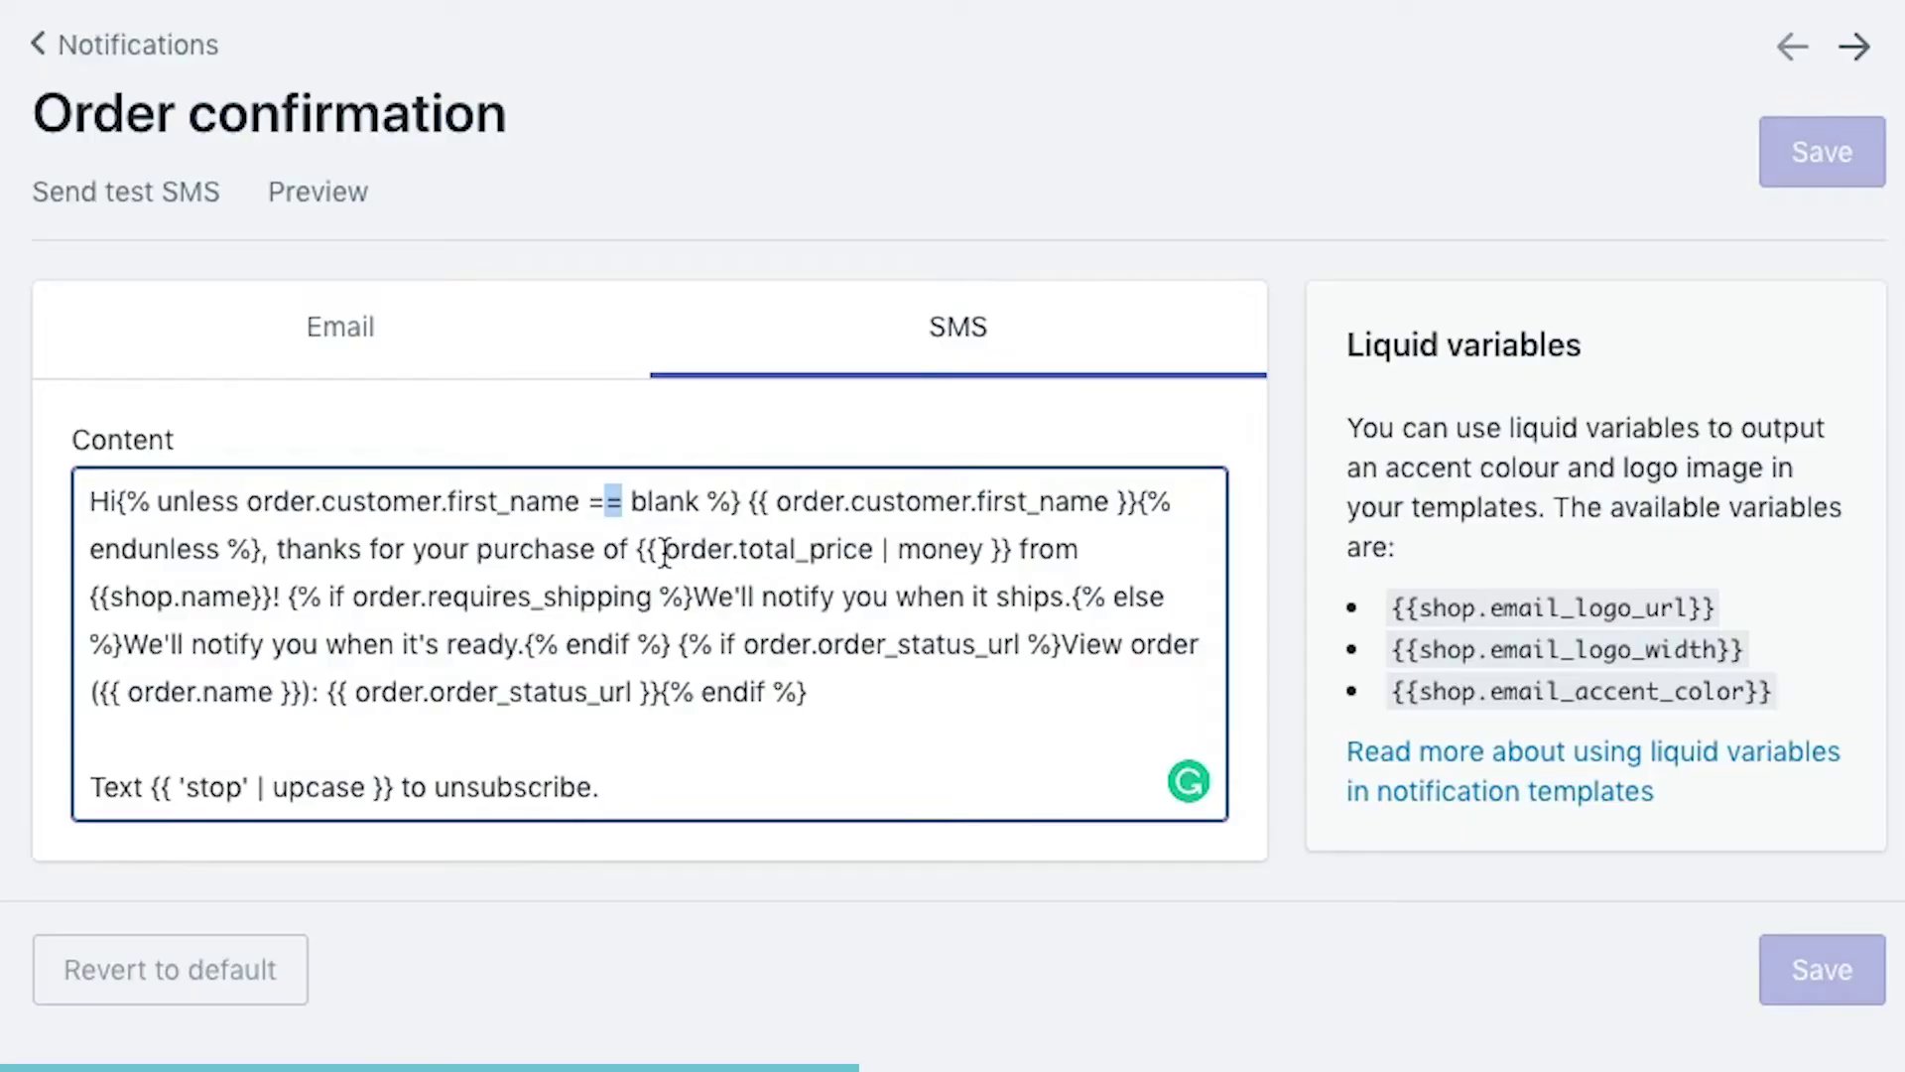
left_click_drag(665, 551, 870, 561)
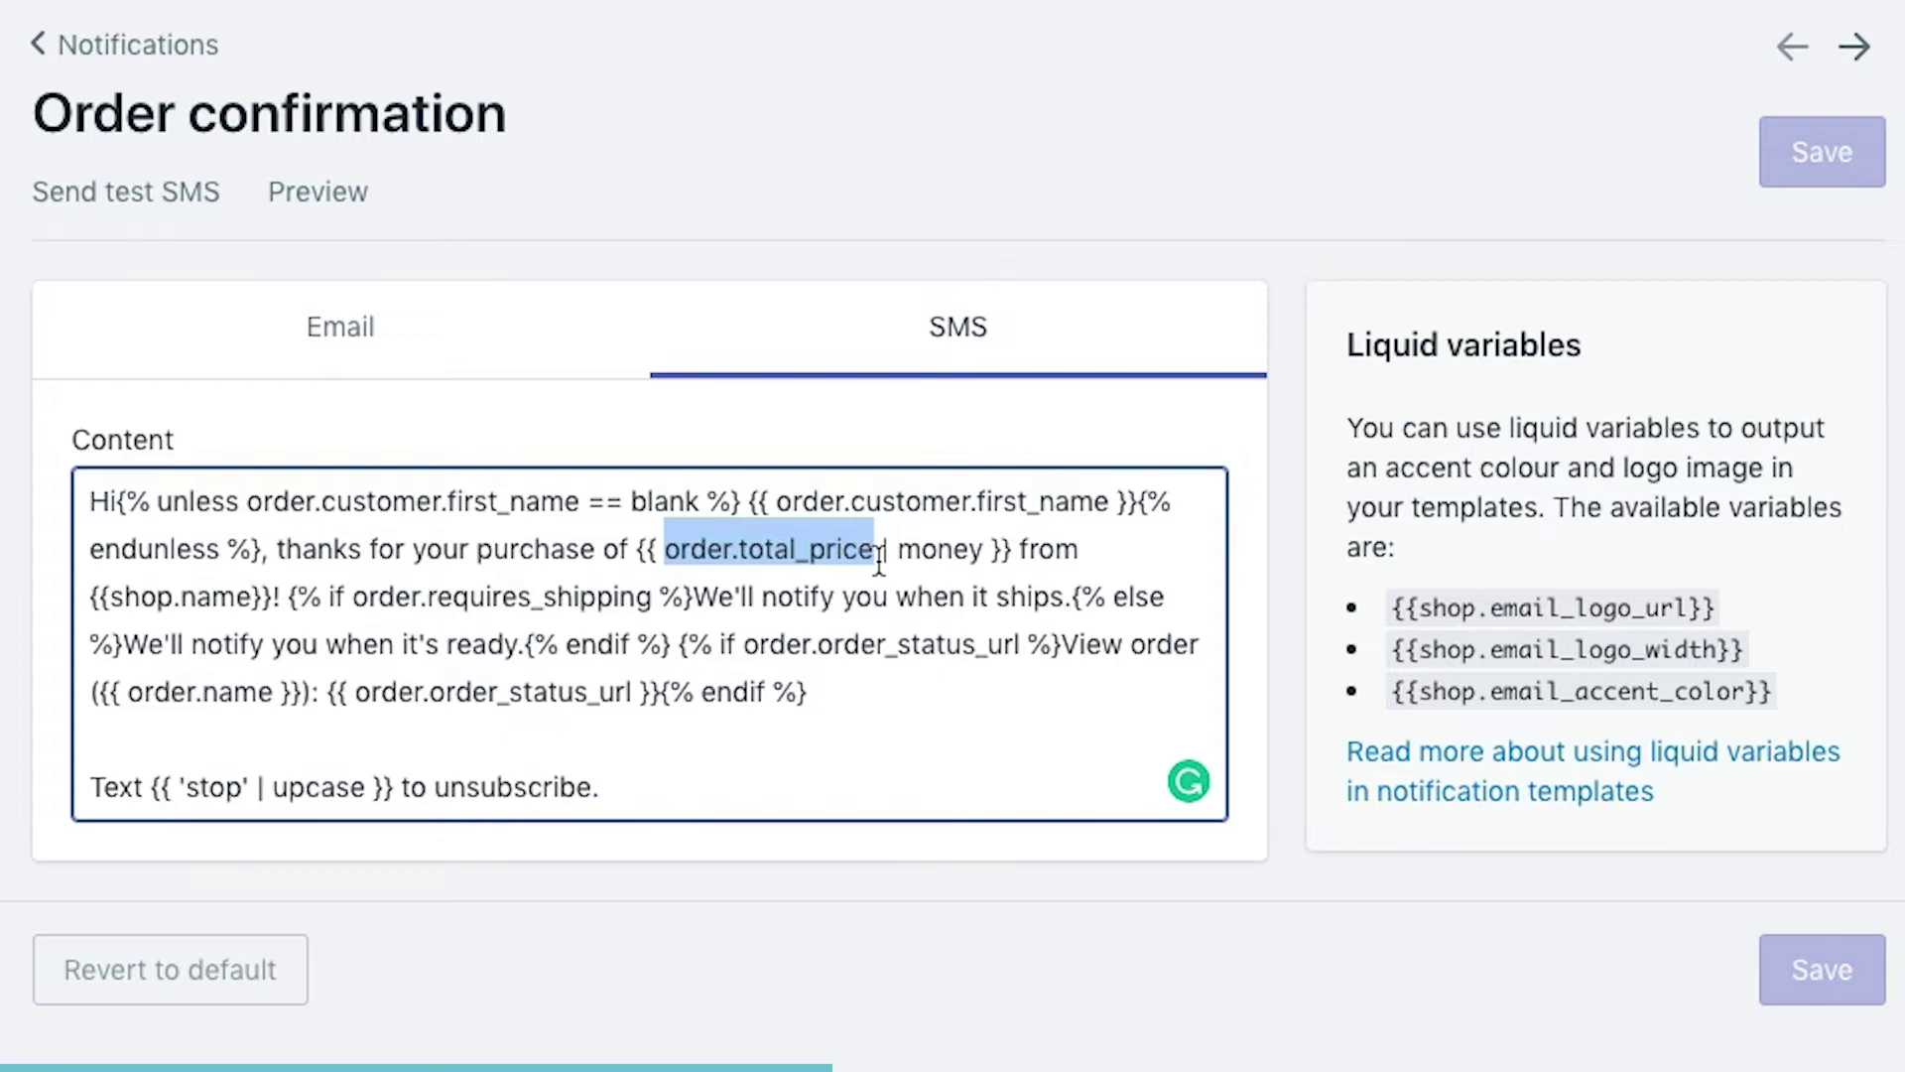
left_click(882, 559)
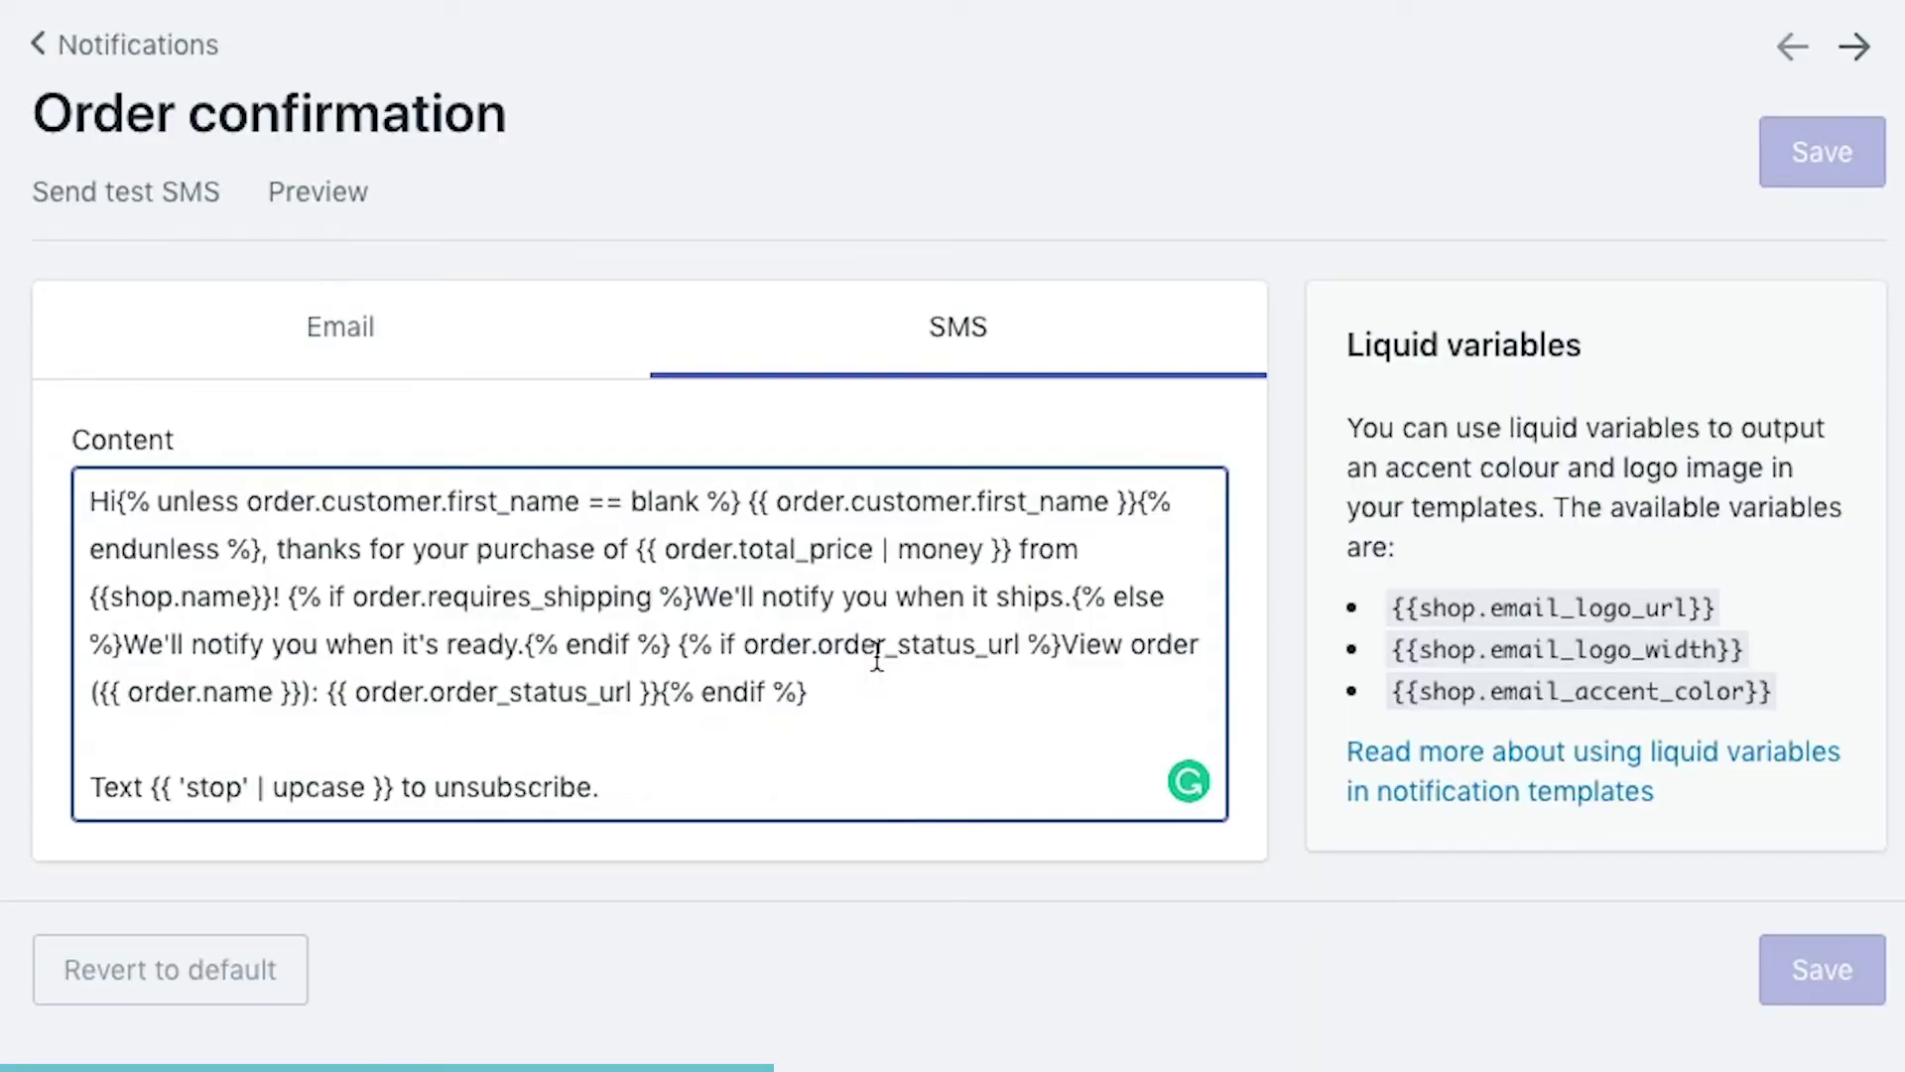
double_click(127, 597)
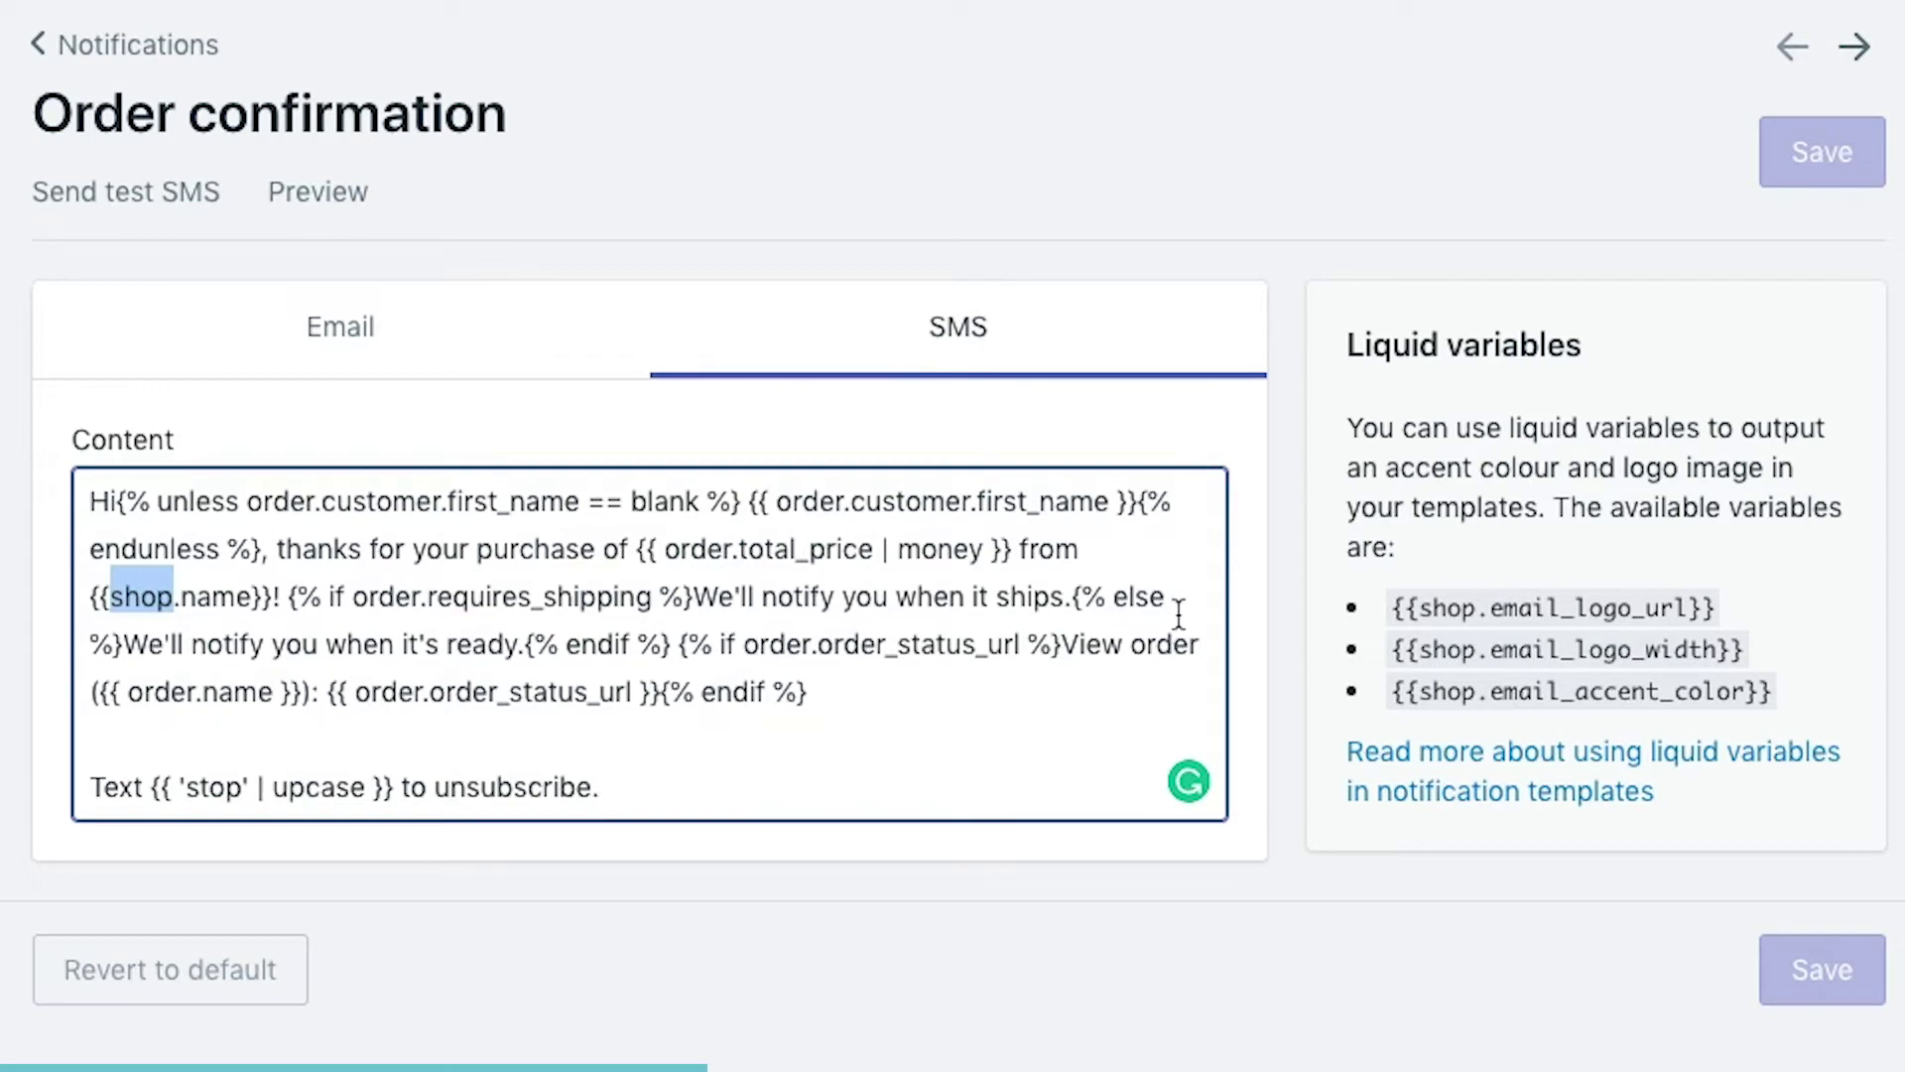
triple_click(1134, 591)
left_click(653, 596)
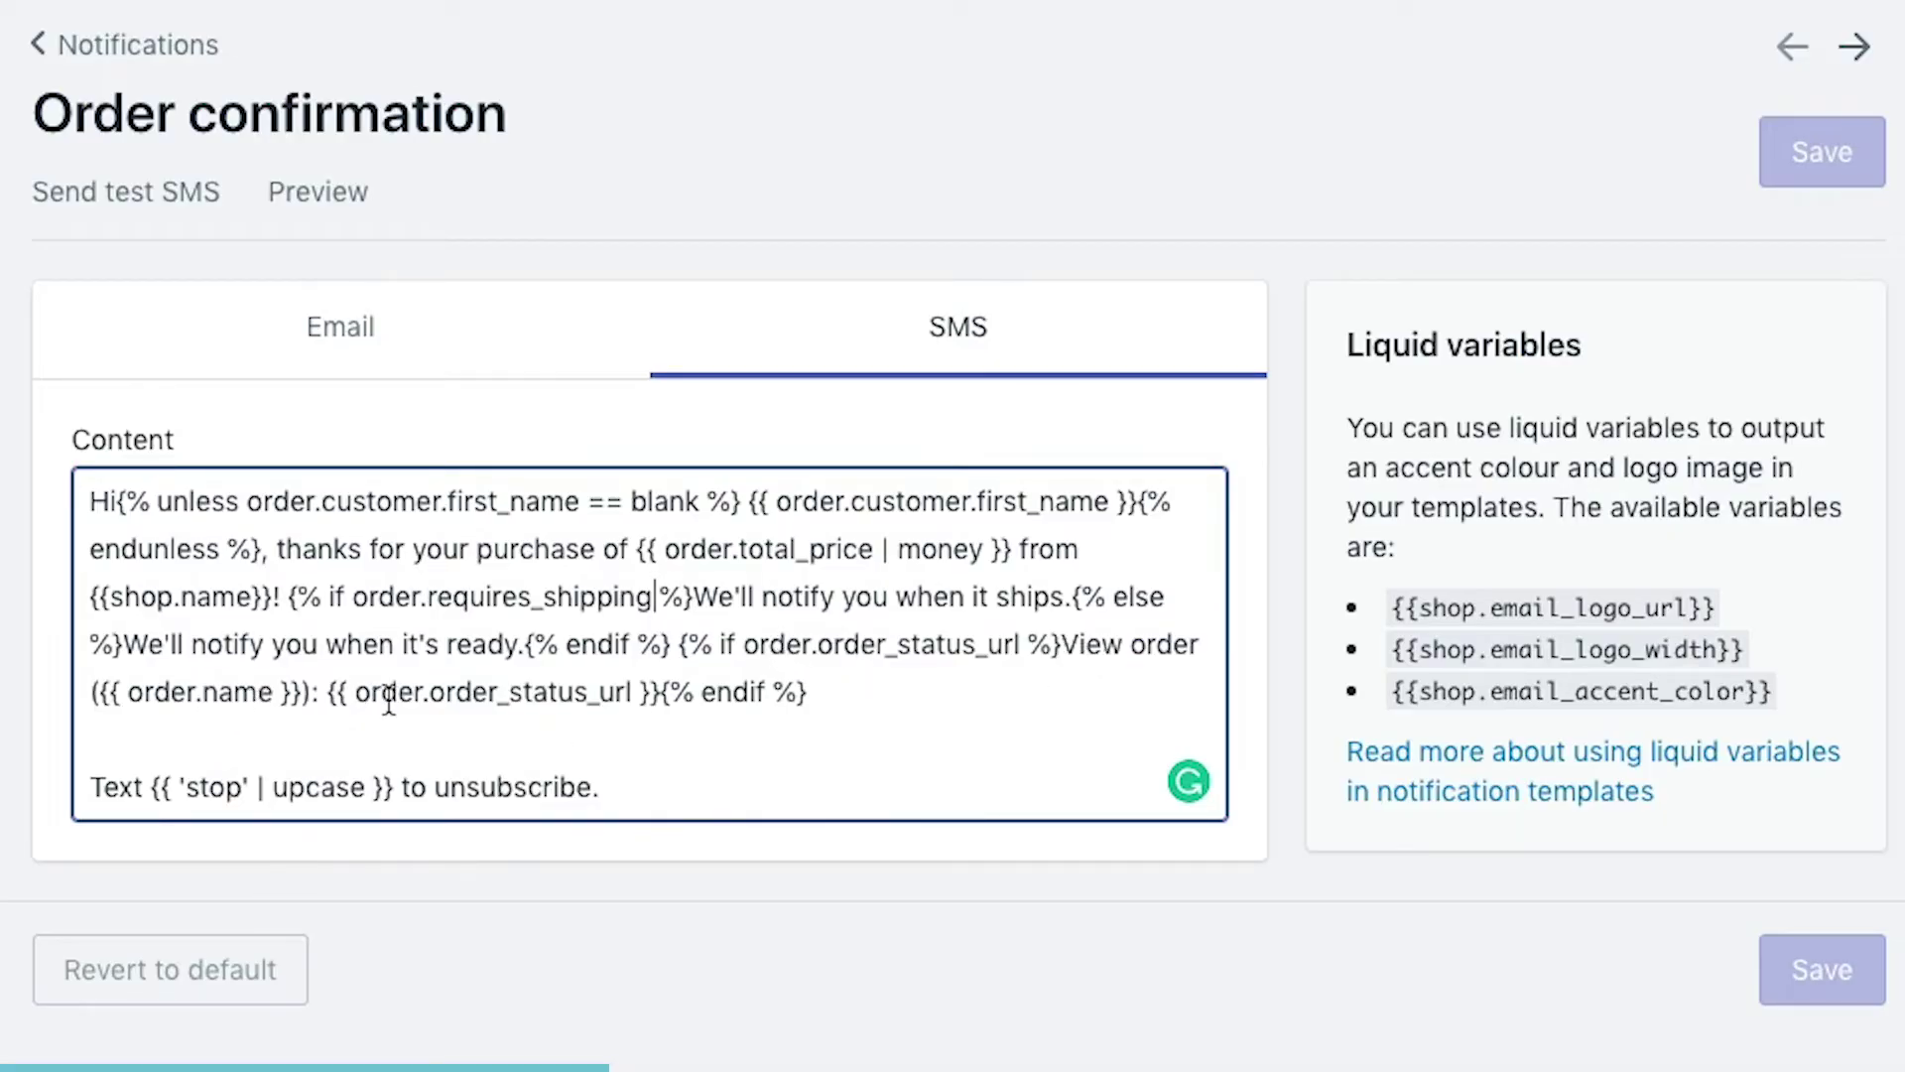
left_click_drag(397, 682, 560, 691)
double_click(744, 693)
left_click(603, 723)
double_click(206, 790)
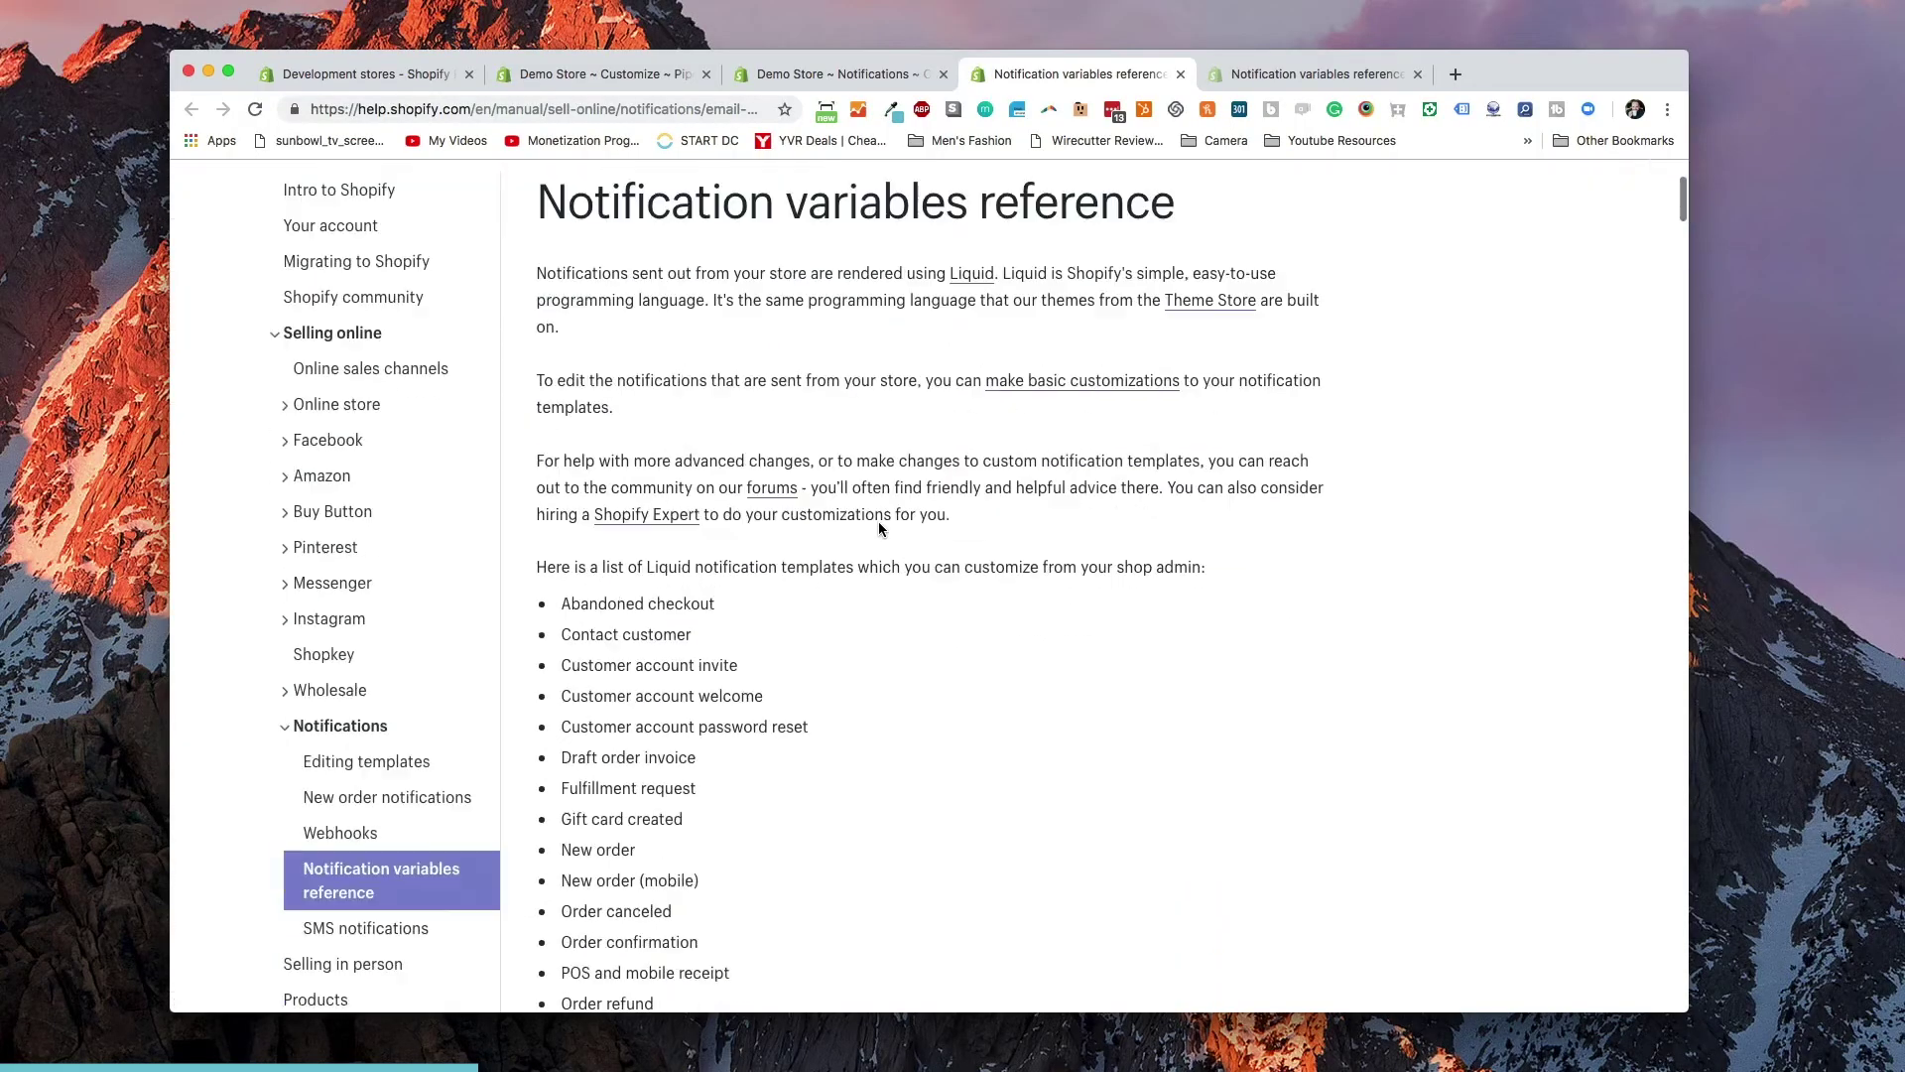
- Scroll the order properties table past tax_lines to billing_address and discounts
scroll(879, 529, "down", 10)
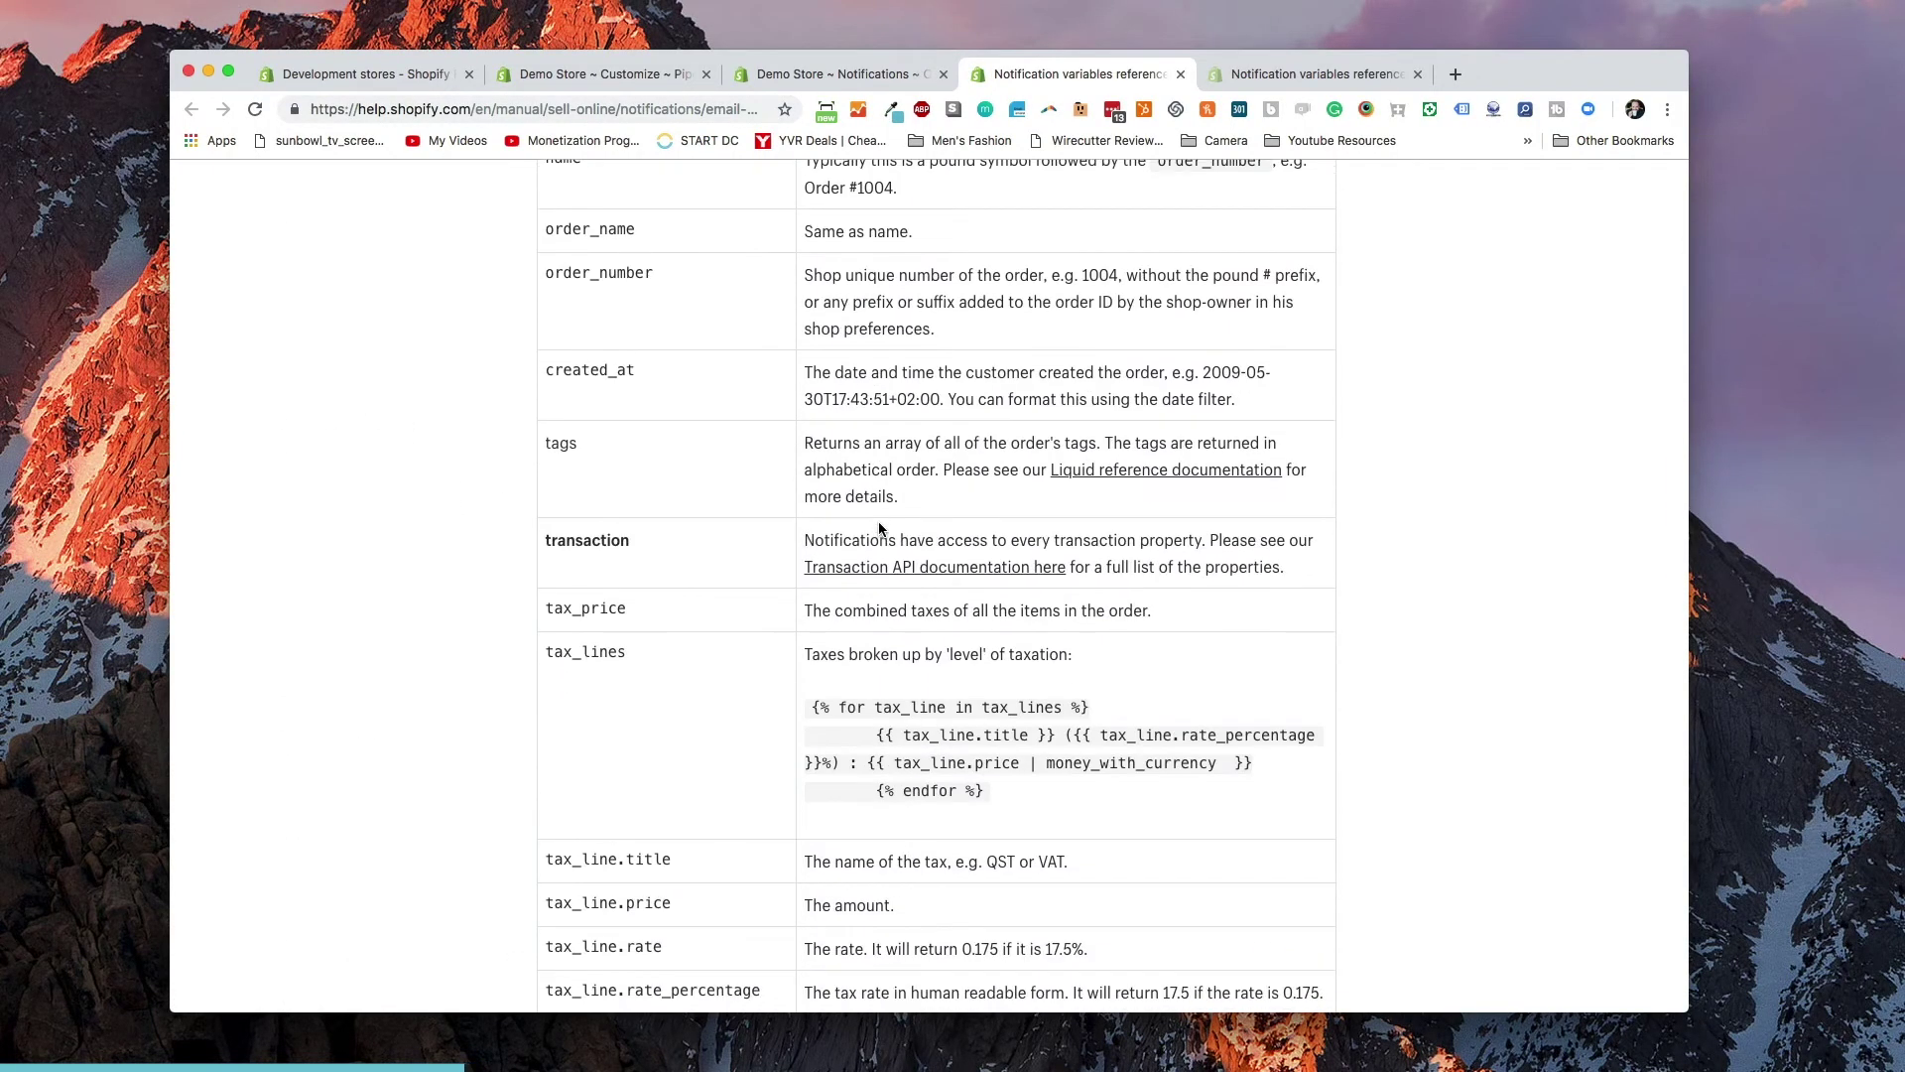
scroll(886, 544, "down", 10)
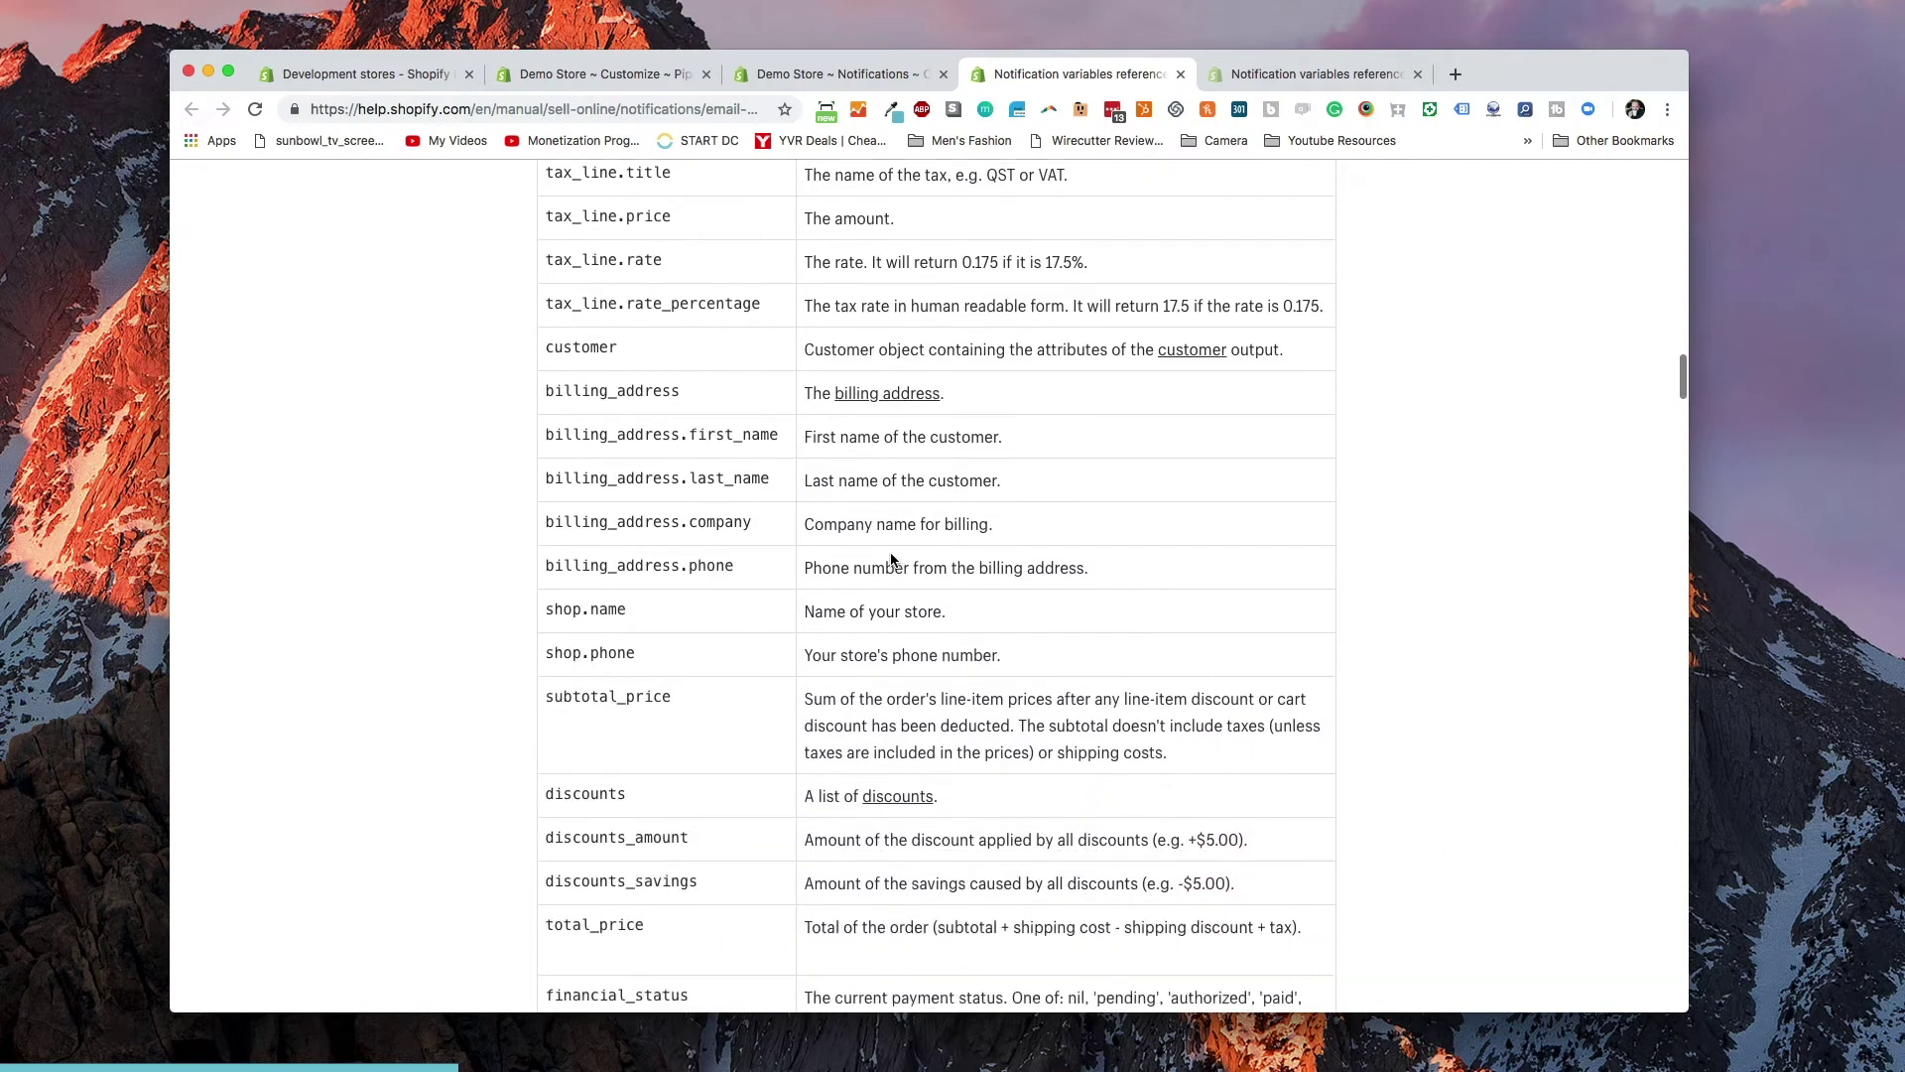
scroll(891, 559, "down", 3)
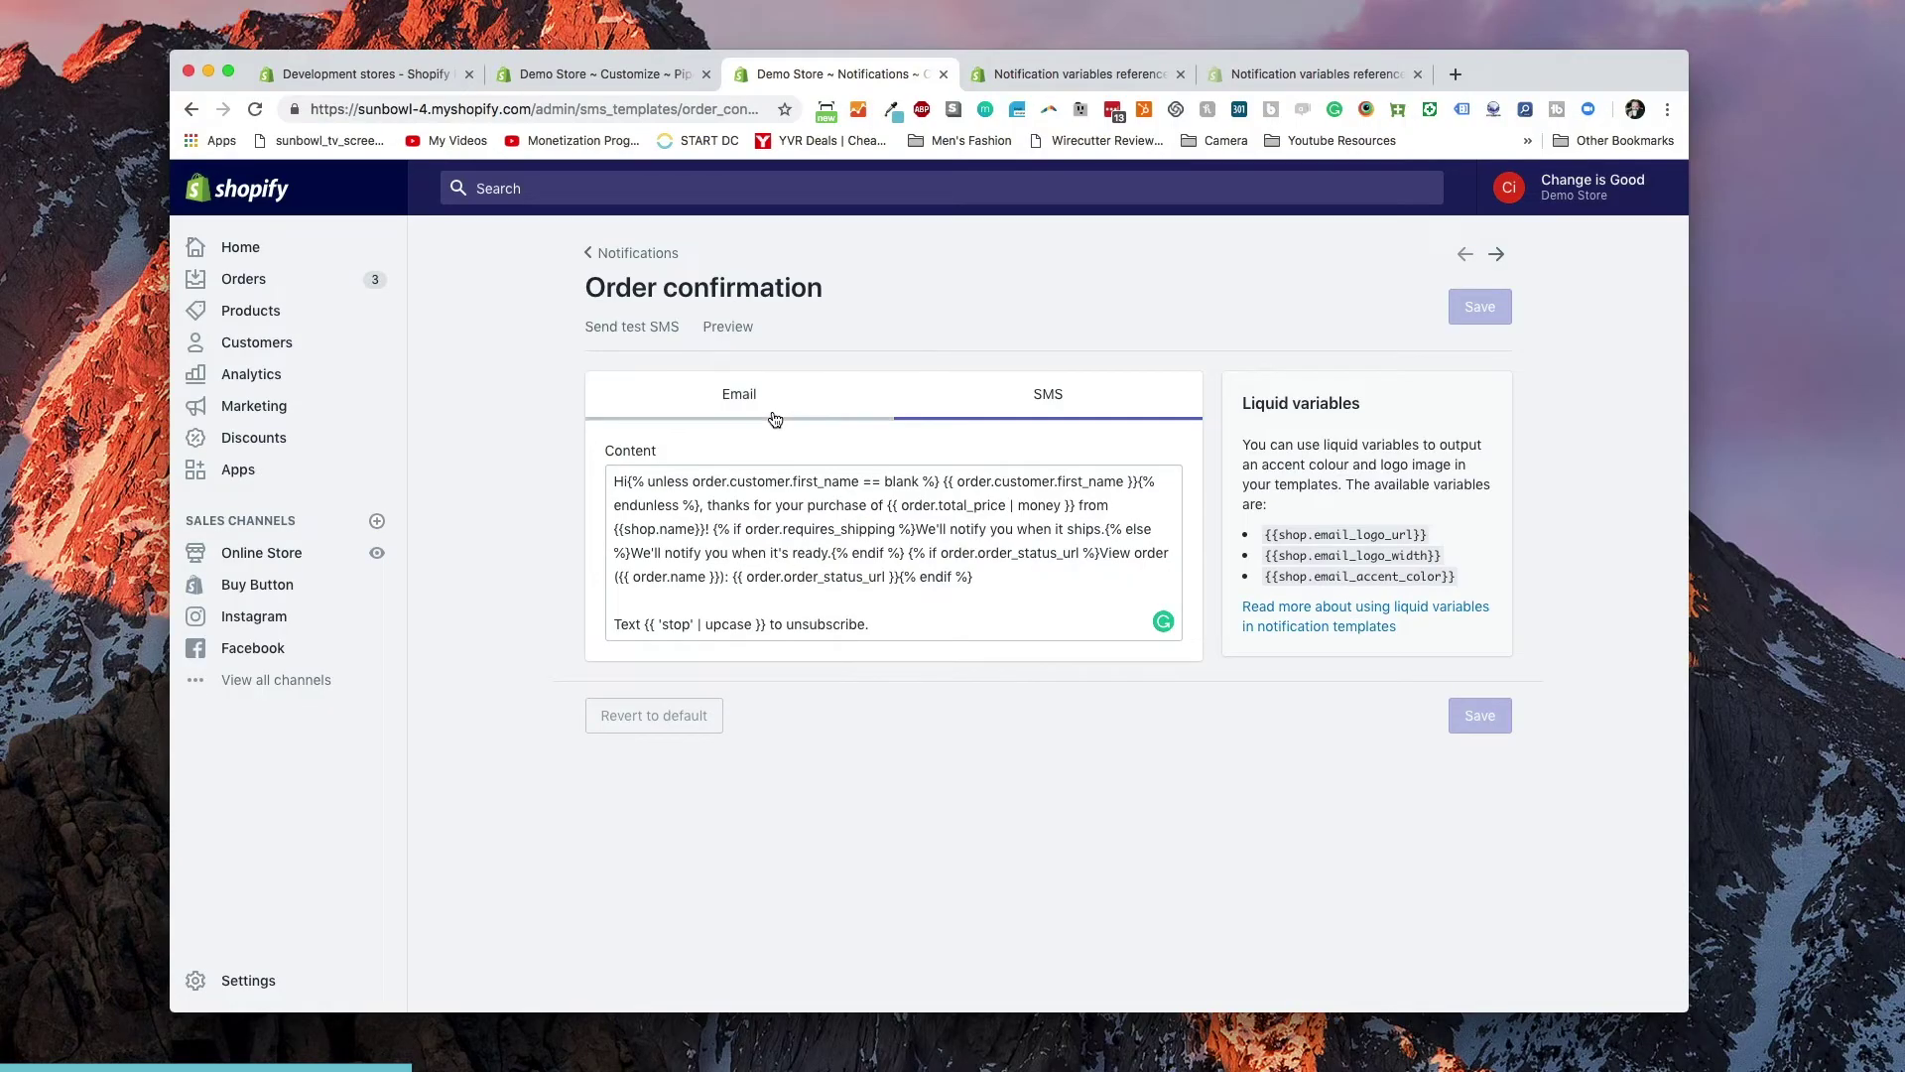
- Switch Order confirmation to its Email version and scroll to the HTML body code
left_click(775, 415)
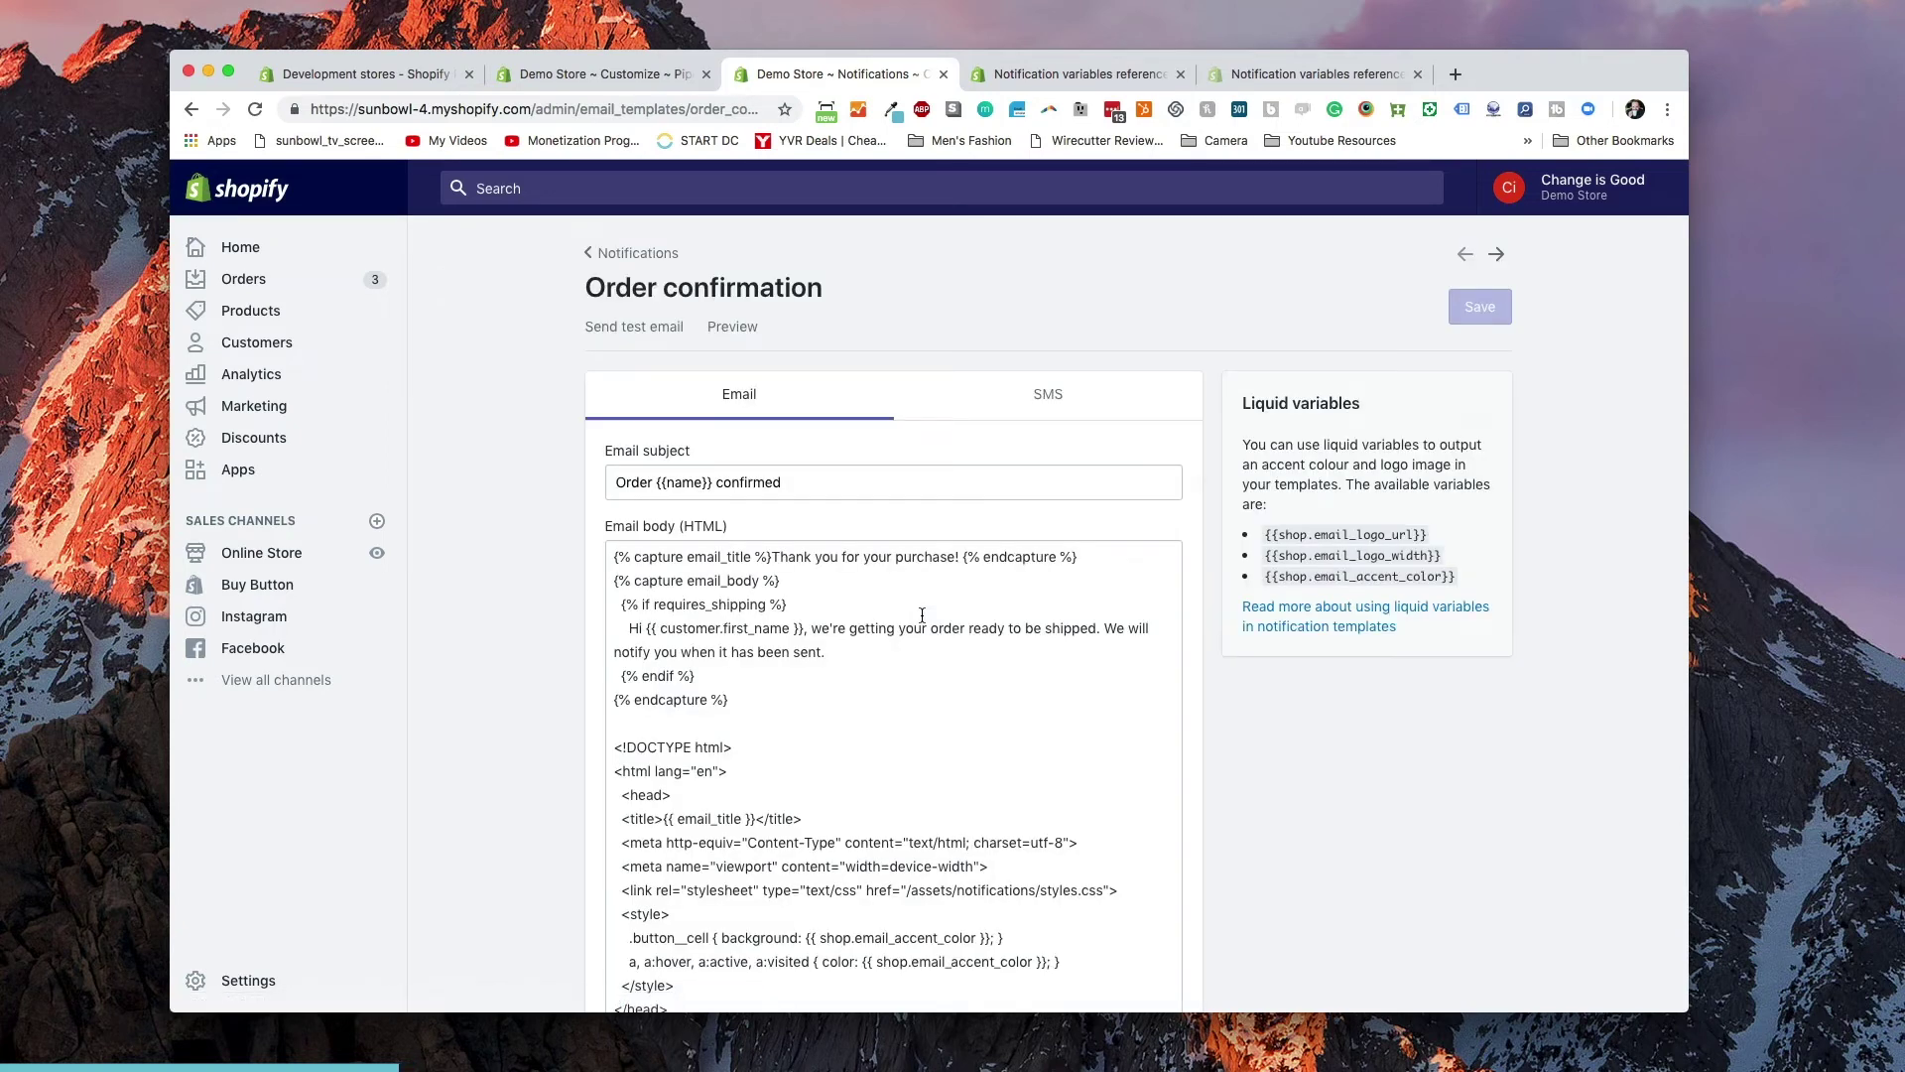
scroll(771, 837, "down", 5)
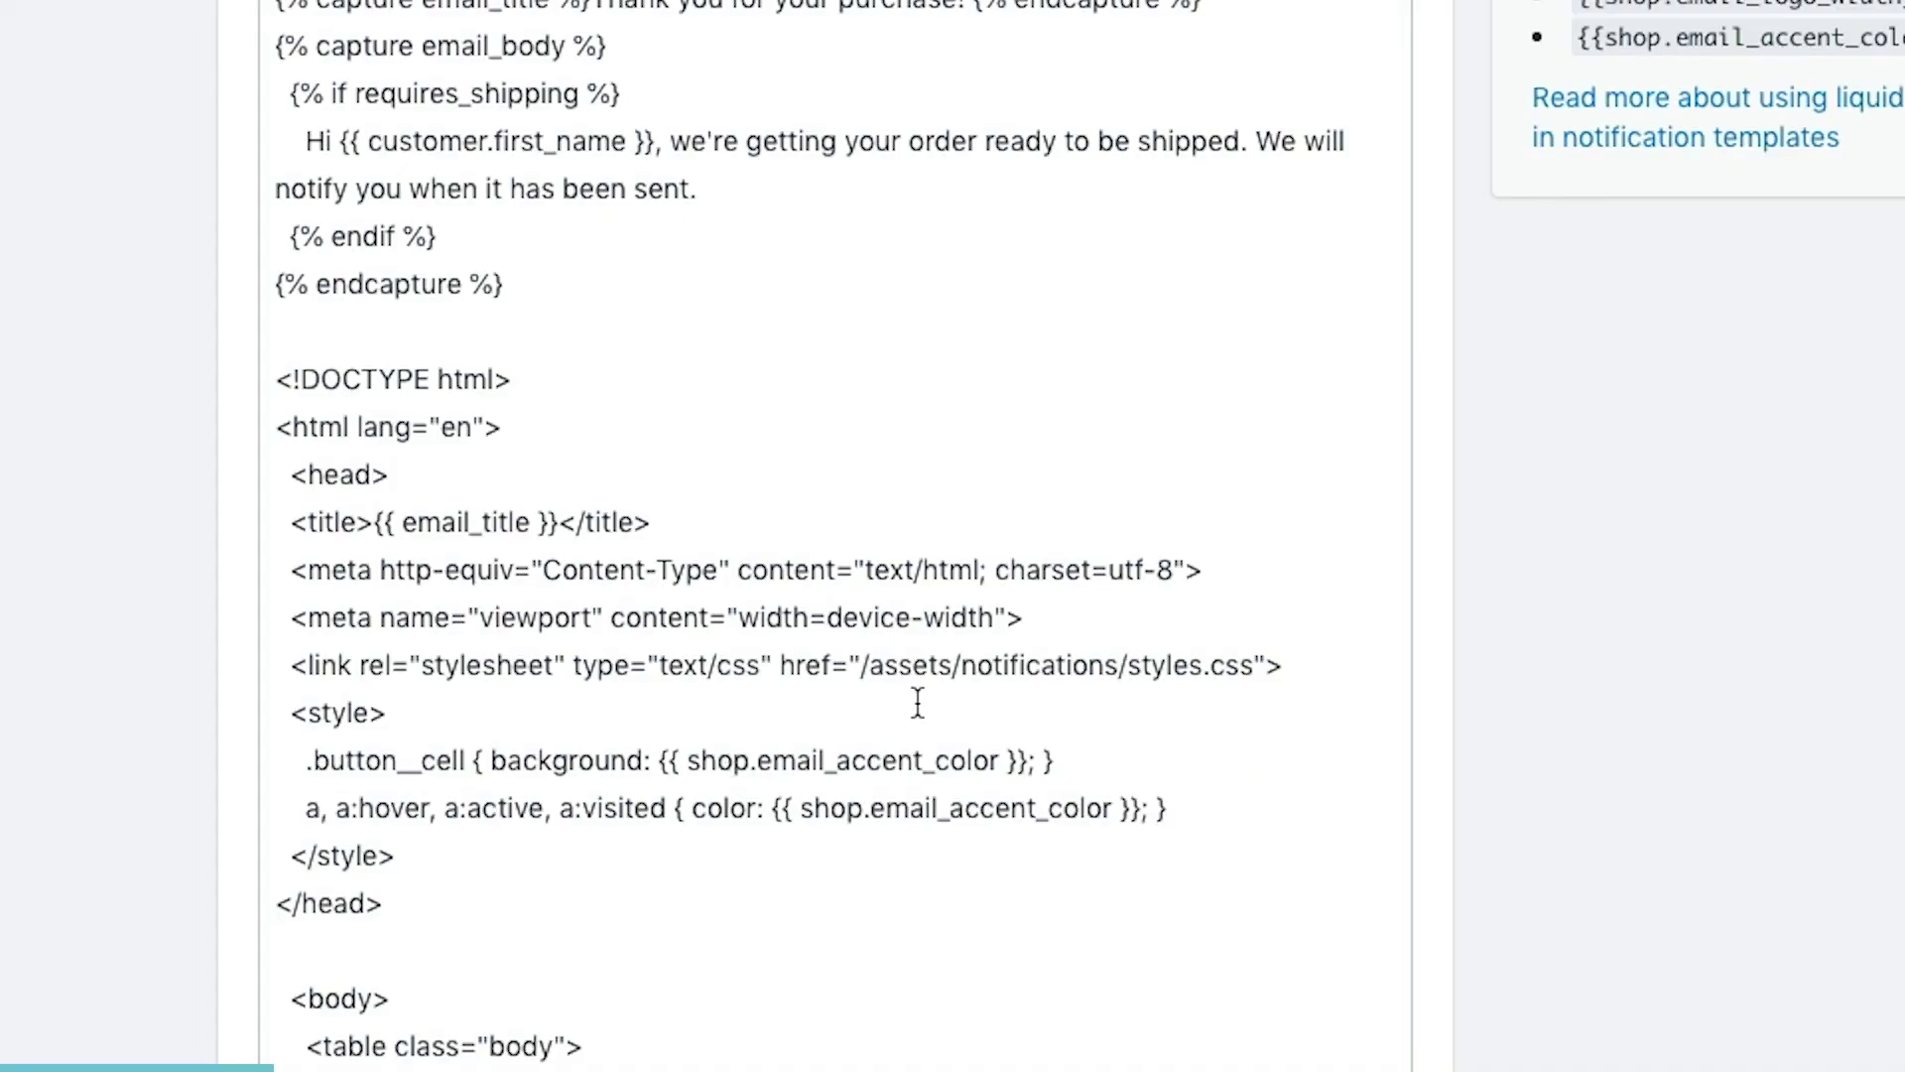
left_click(909, 660)
triple_click(1022, 660)
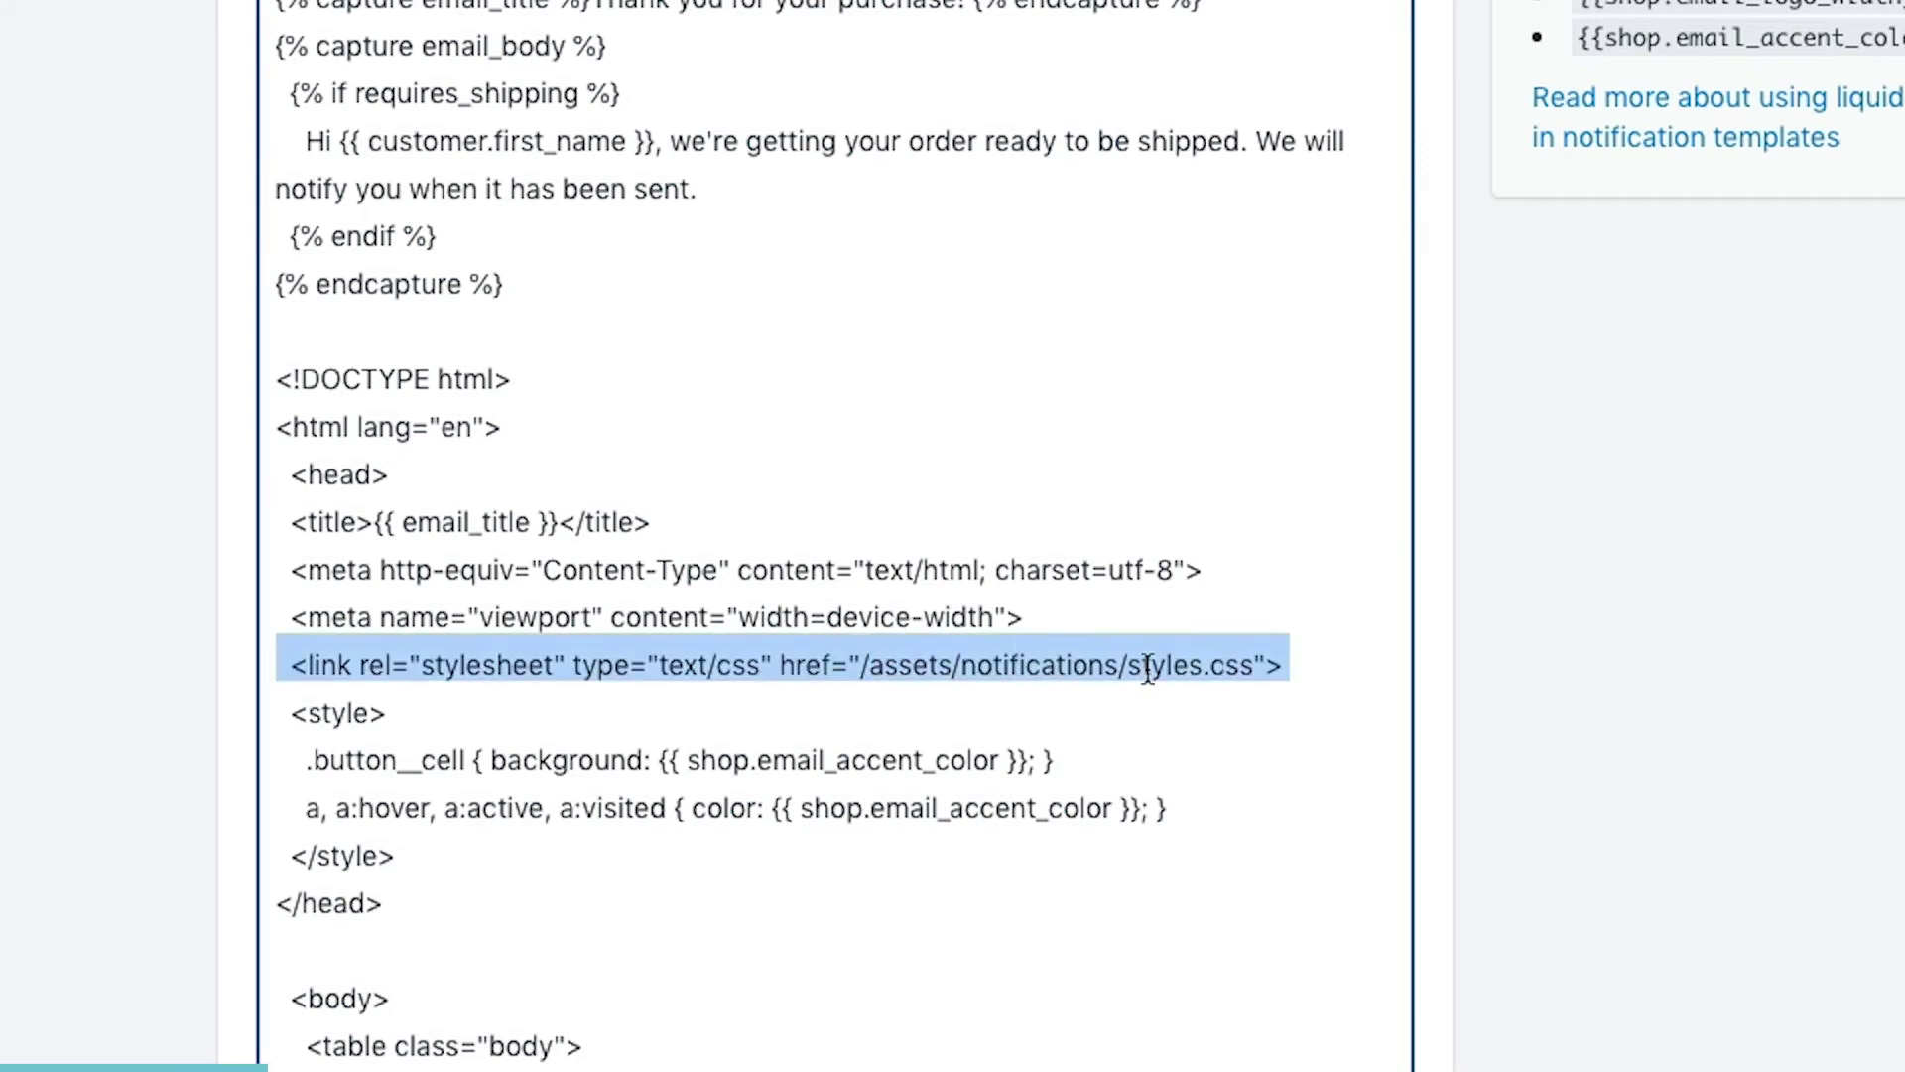
double_click(1151, 664)
left_click(1151, 665)
left_click(944, 706)
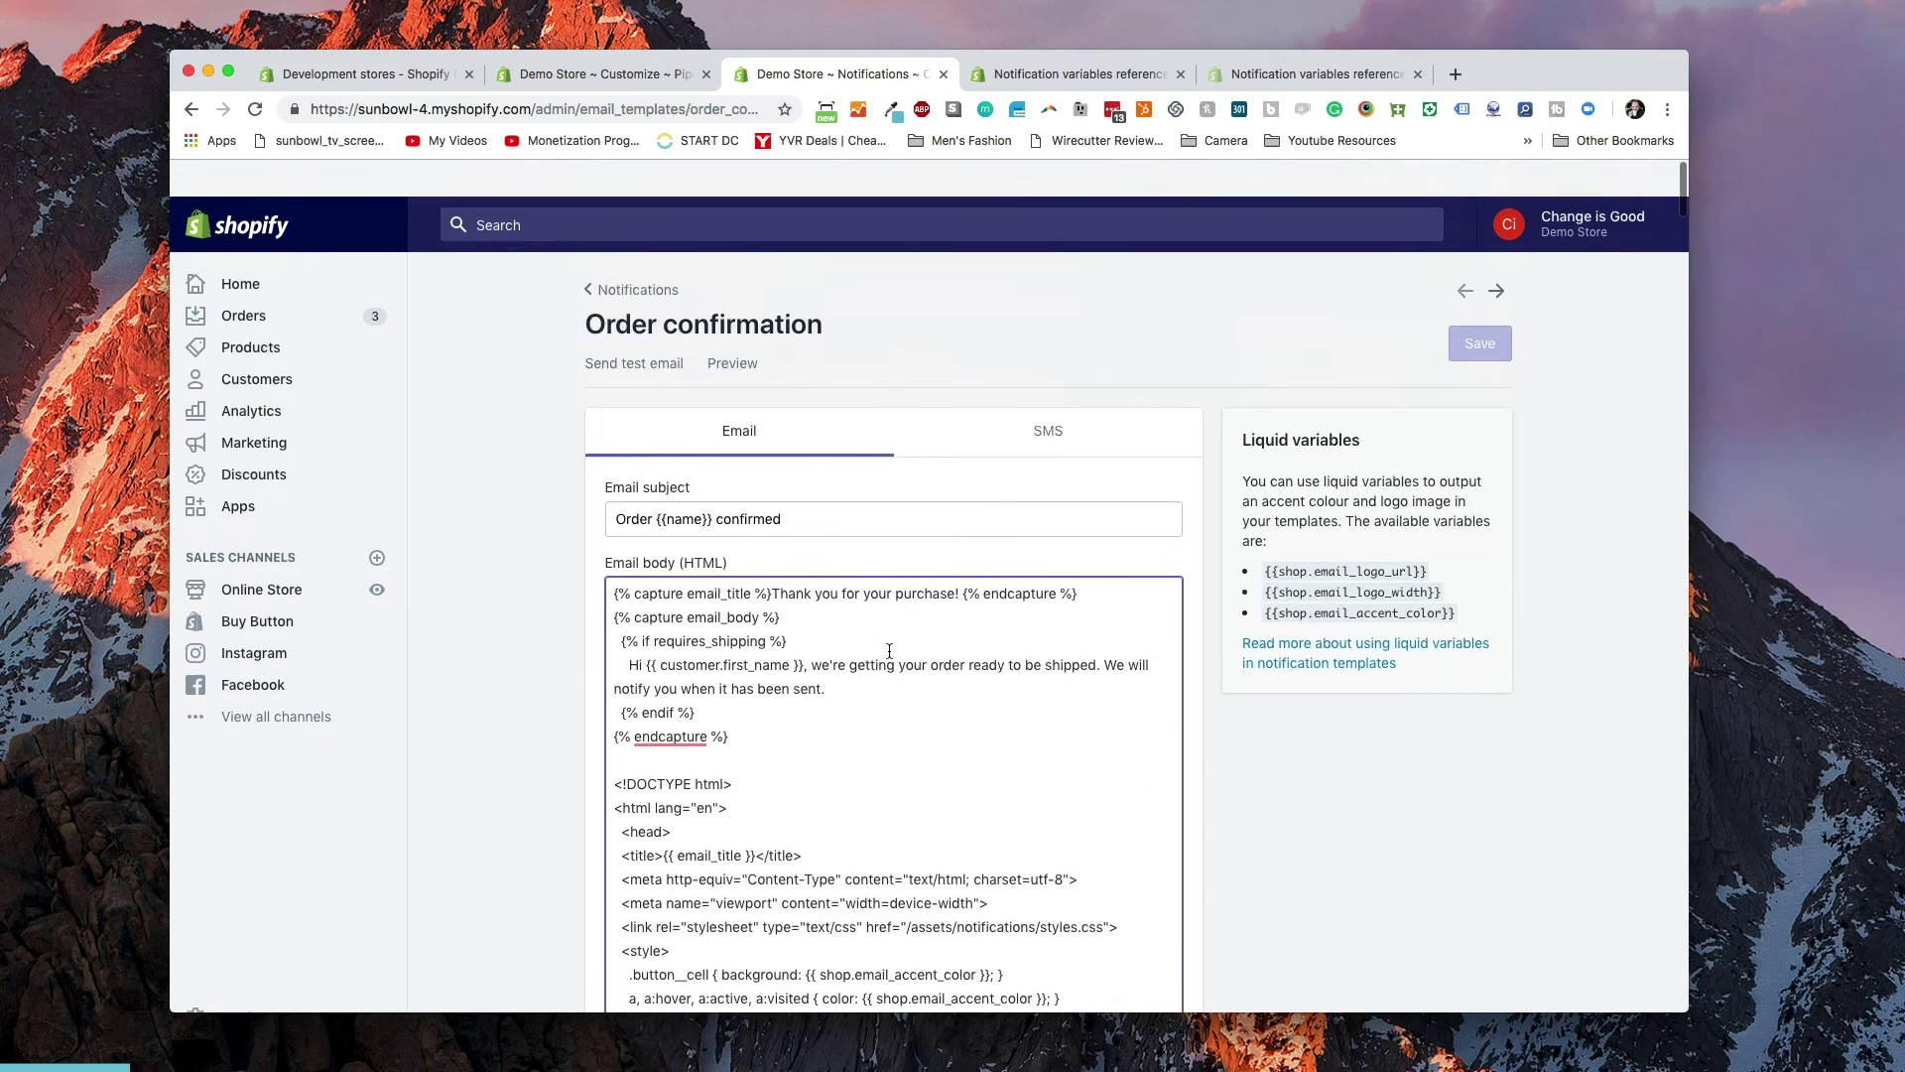
- Return to Notifications and scroll past staff and desktop notifications to the empty Webhooks section
left_click(635, 254)
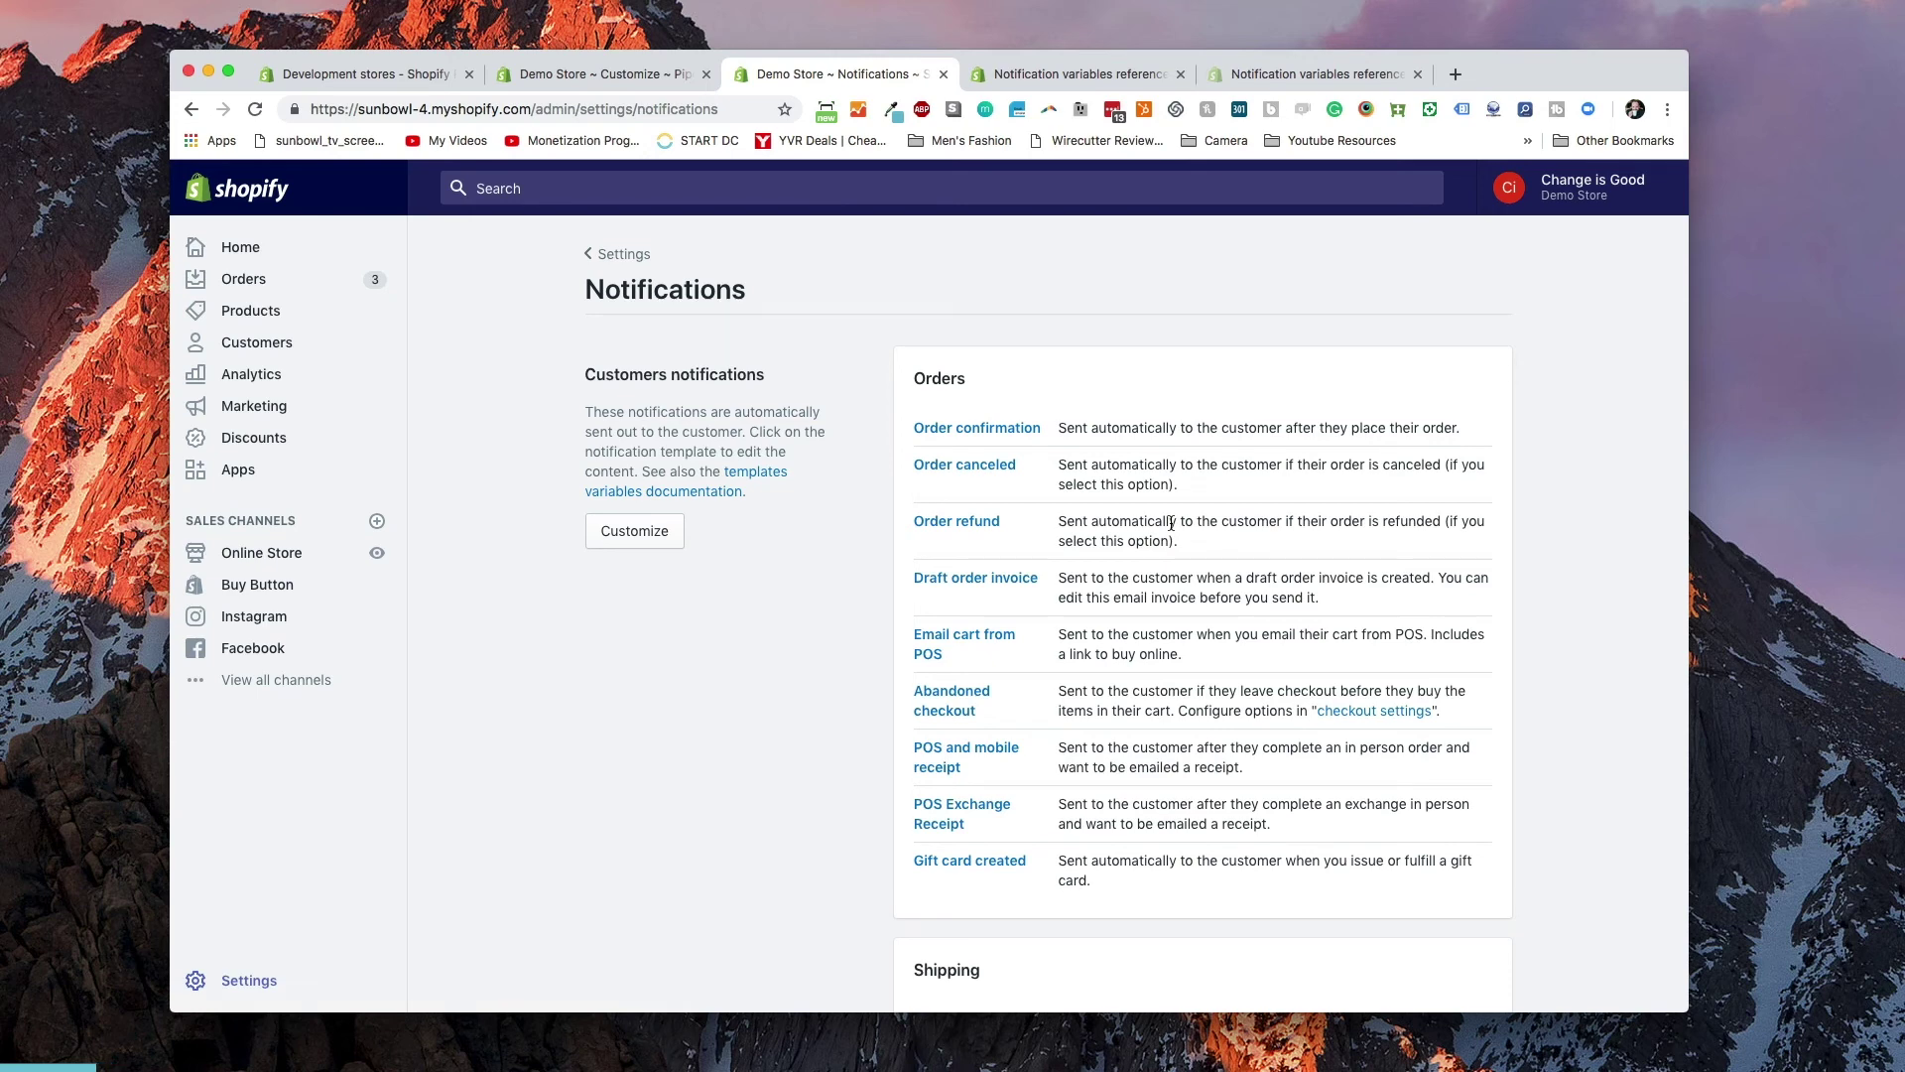
scroll(1171, 523, "down", 15)
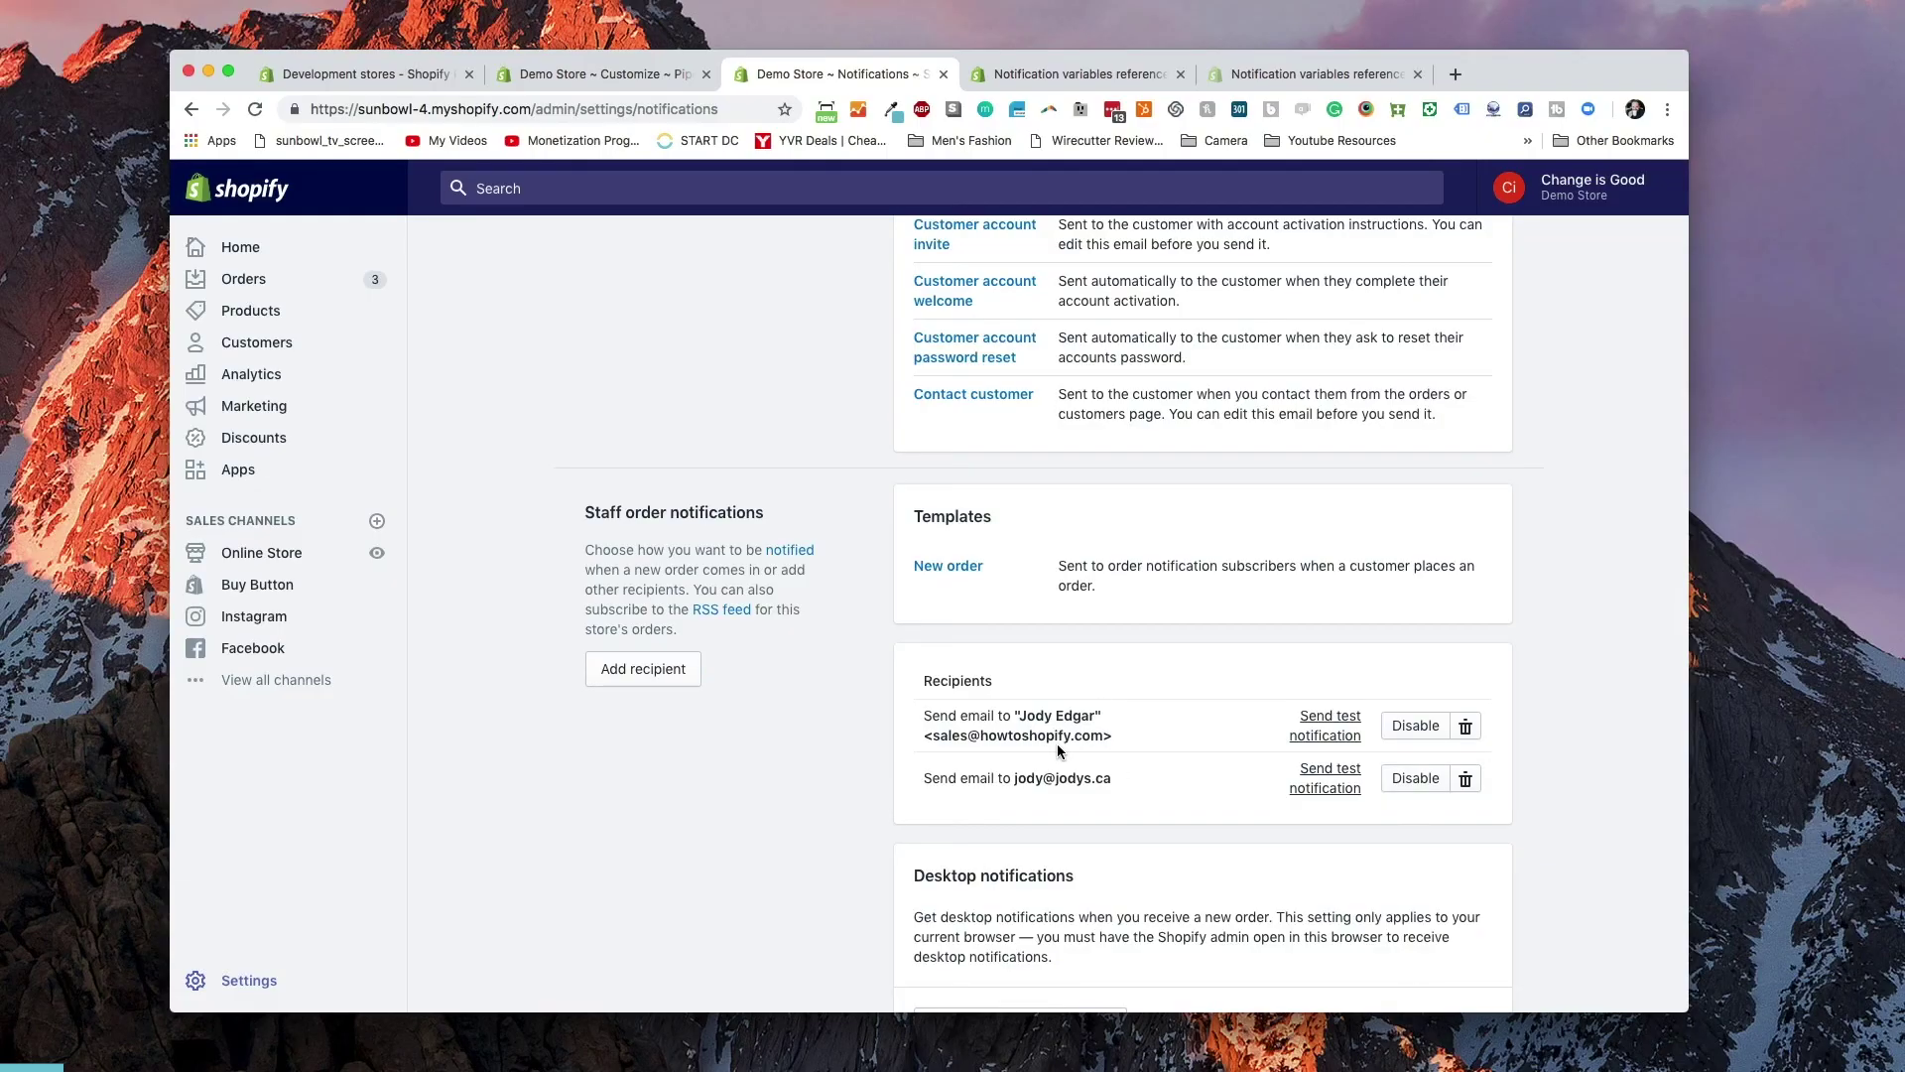
scroll(1059, 751, "down", 4)
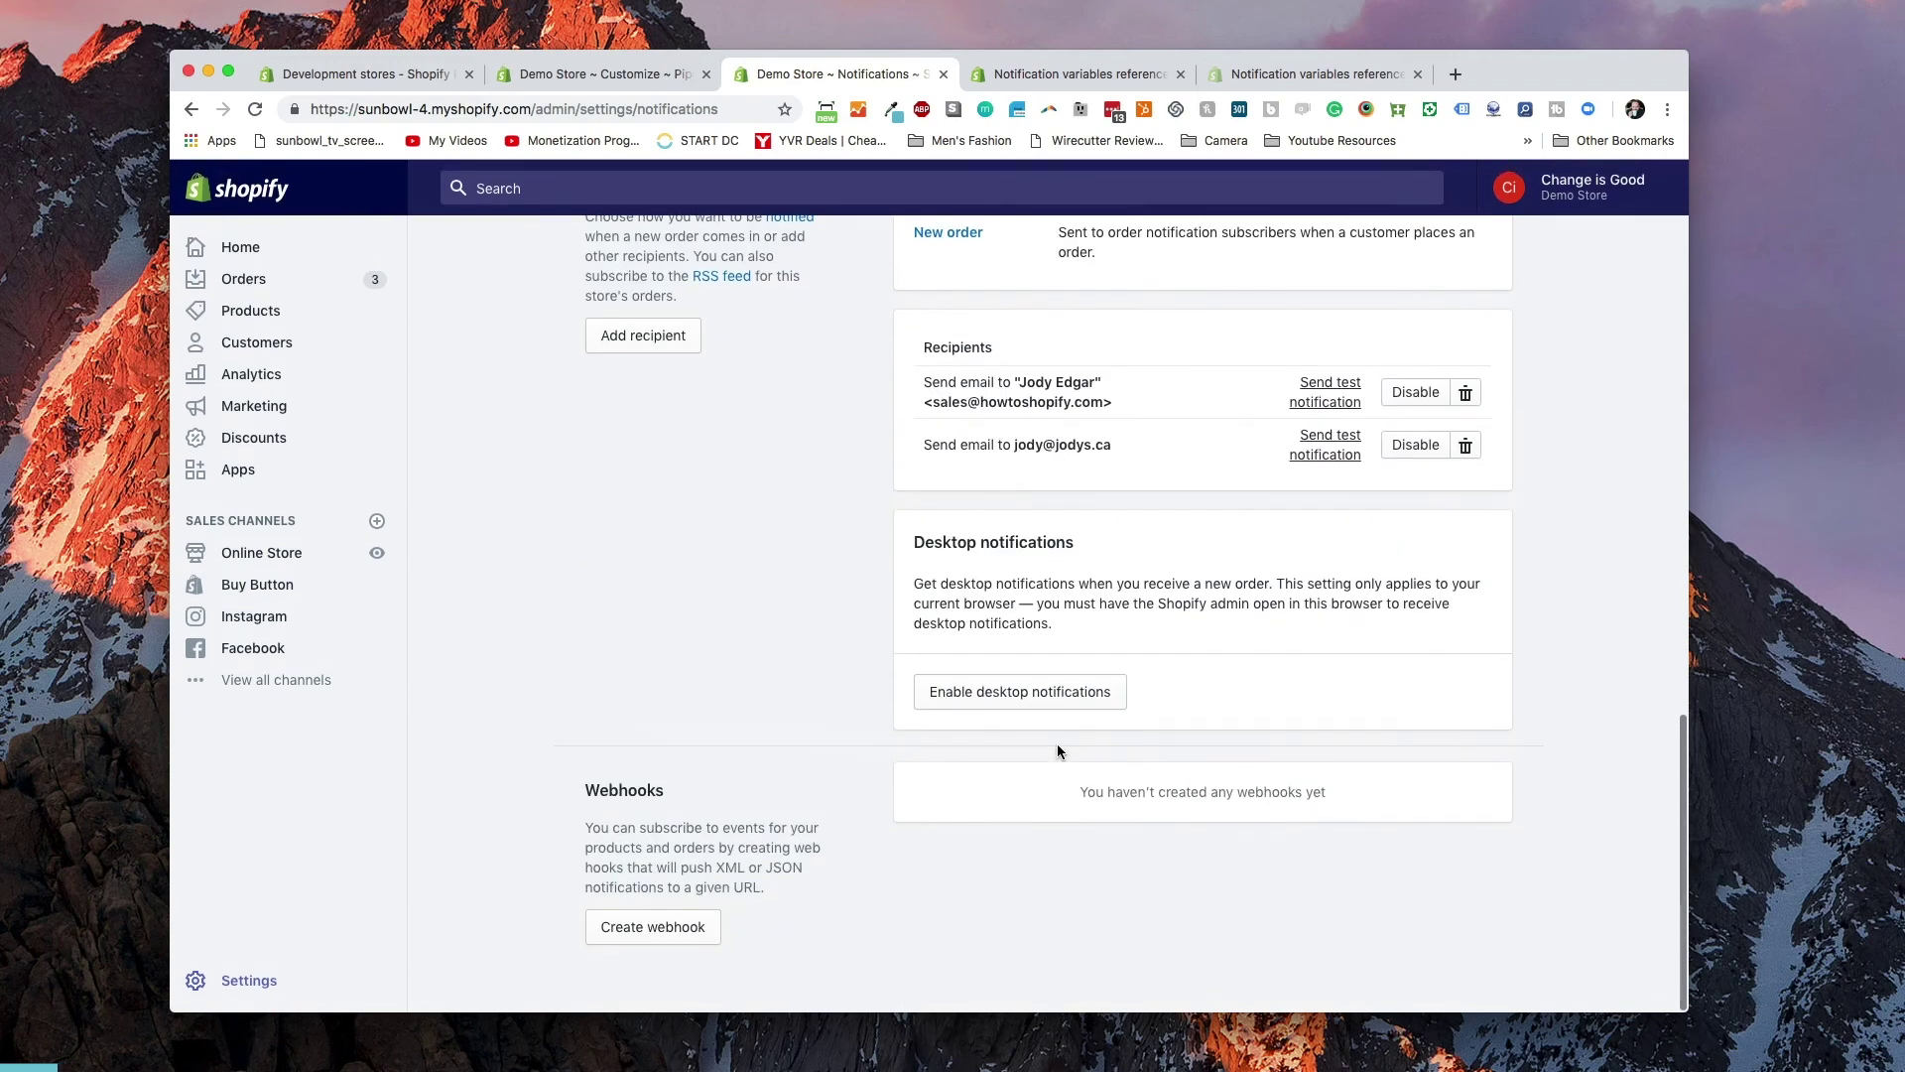